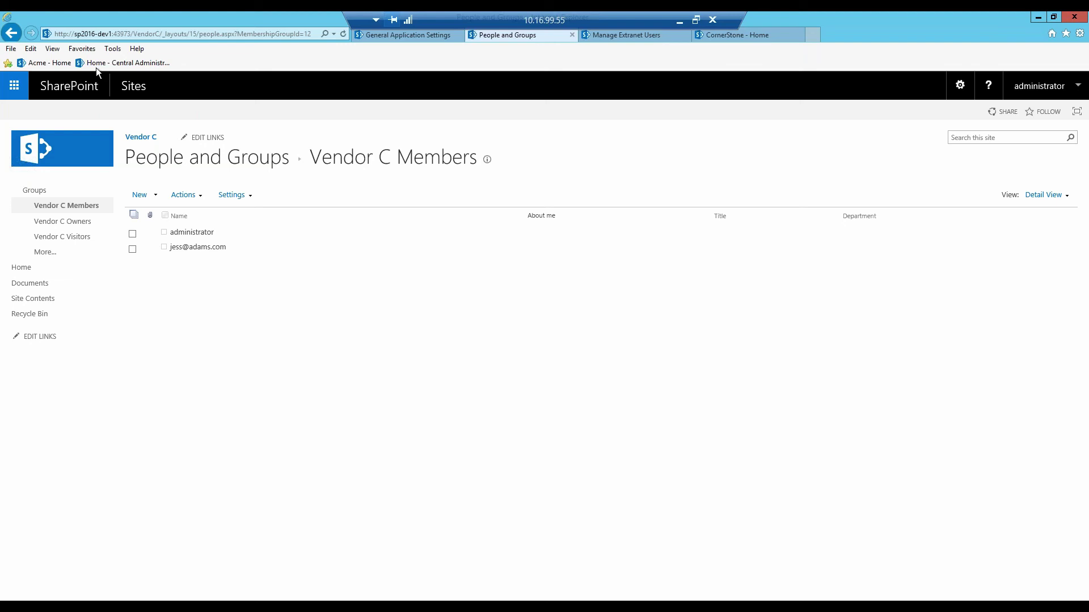
- Copy the Vendor C site URL and load it in a new InPrivate browsing window
{"action": "left_click", "coordinate": [160, 34]}
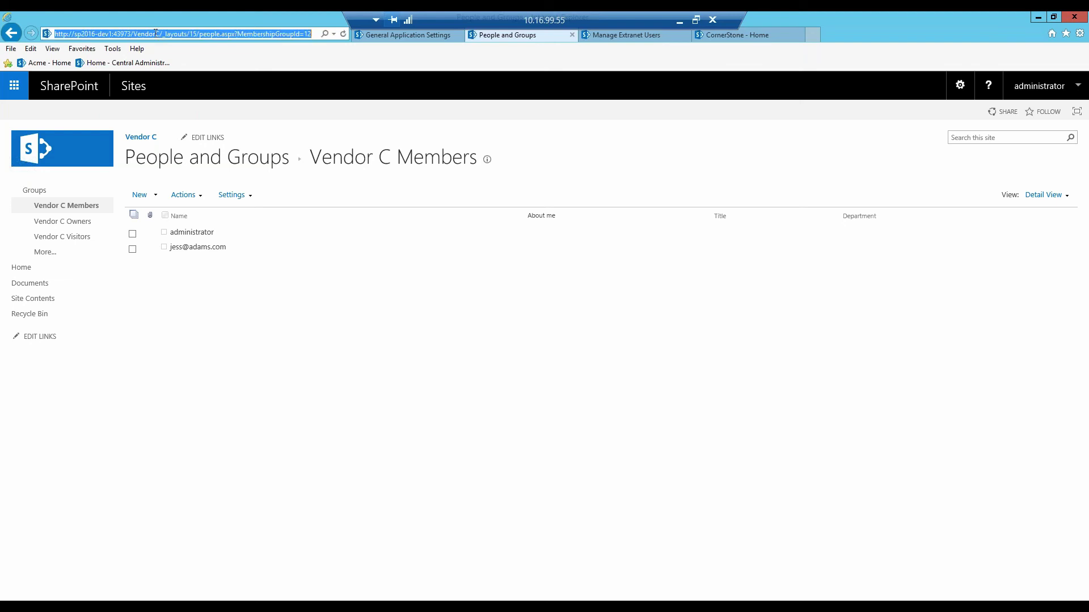
{"action": "left_click_drag", "start_coordinate": [159, 34], "coordinate": [55, 36]}
{"action": "key", "text": "ctrl+c"}
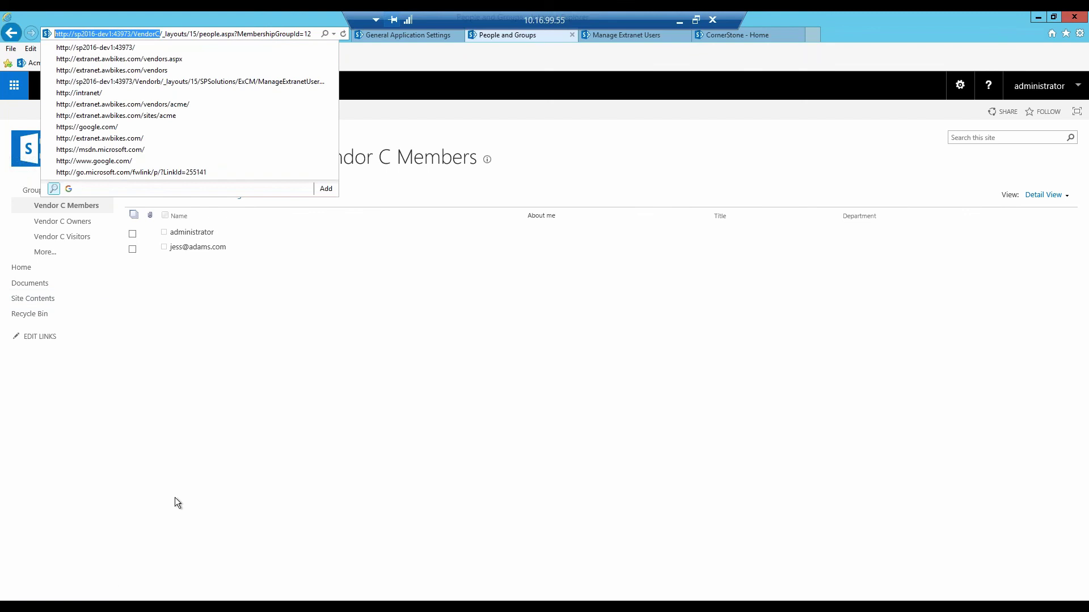
{"action": "right_click", "coordinate": [152, 600]}
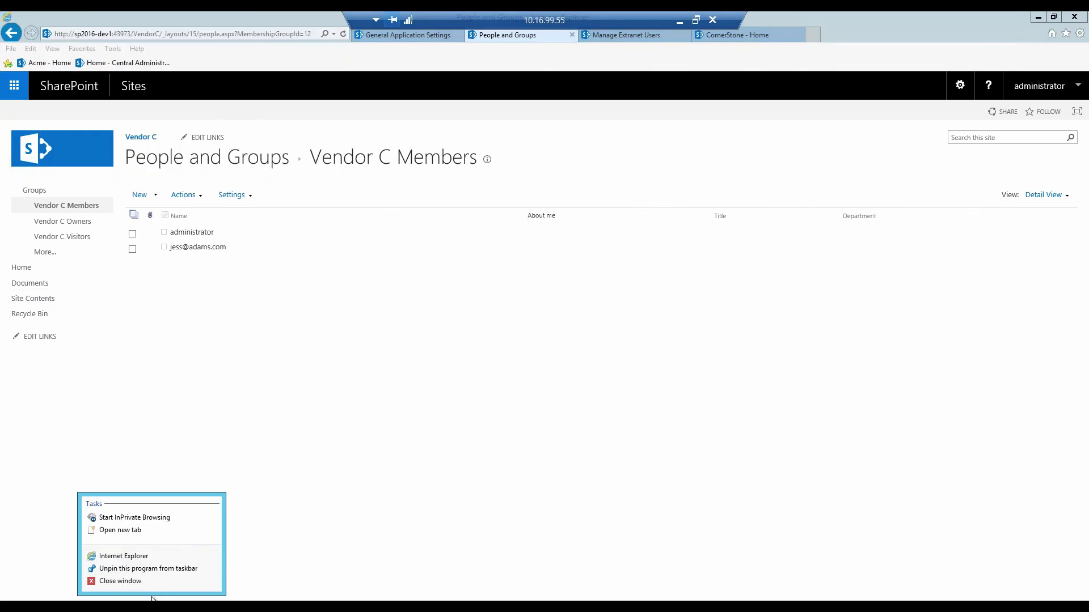
{"action": "left_click", "coordinate": [134, 517]}
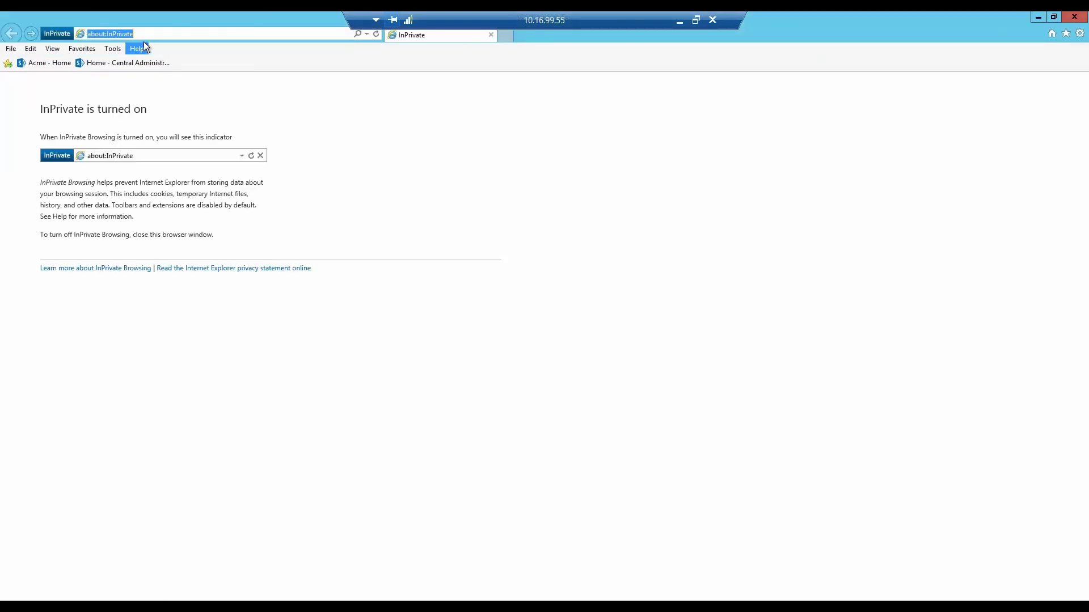
{"action": "key", "text": "ctrl+v"}
{"action": "key", "text": "Return"}
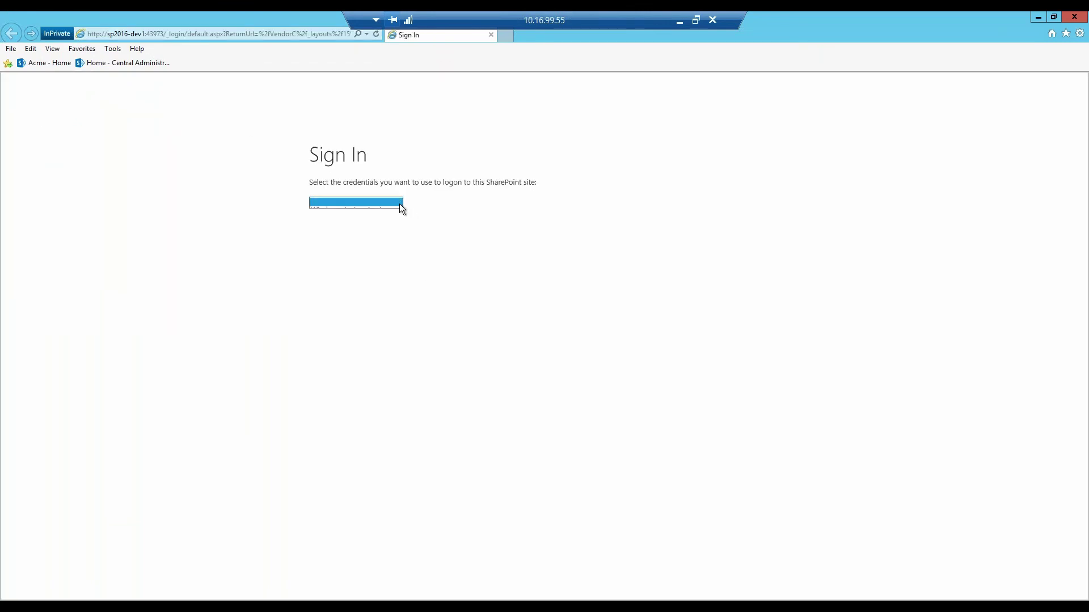
- Choose Forms Authentication and sign in with the extranet user's e-mail and password
{"action": "left_click", "coordinate": [399, 203]}
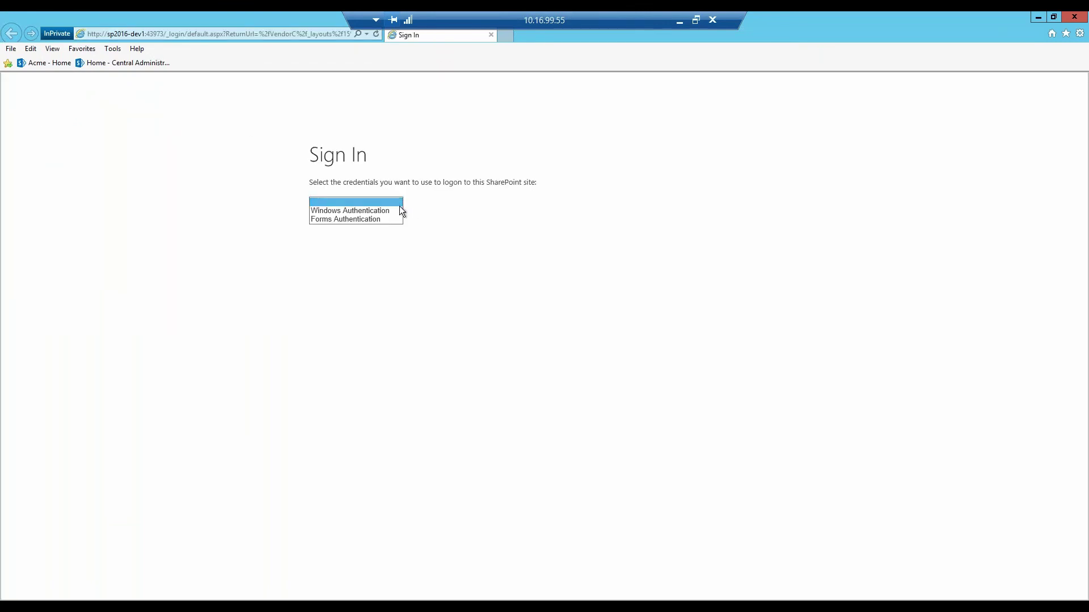
{"action": "left_click", "coordinate": [355, 220]}
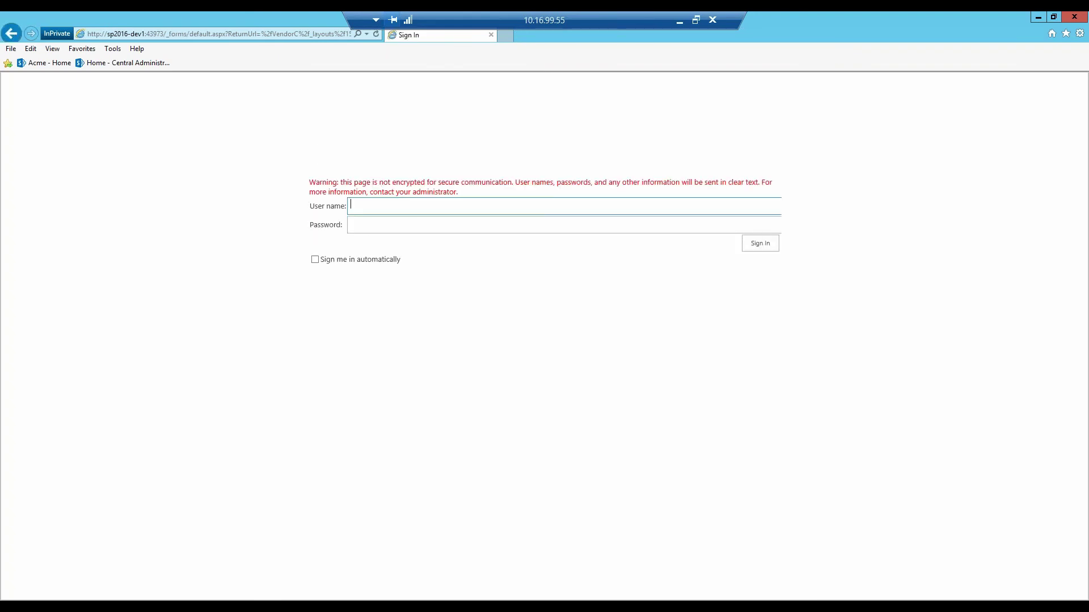
{"action": "key", "text": "Tab"}
{"action": "type", "text": "********"}
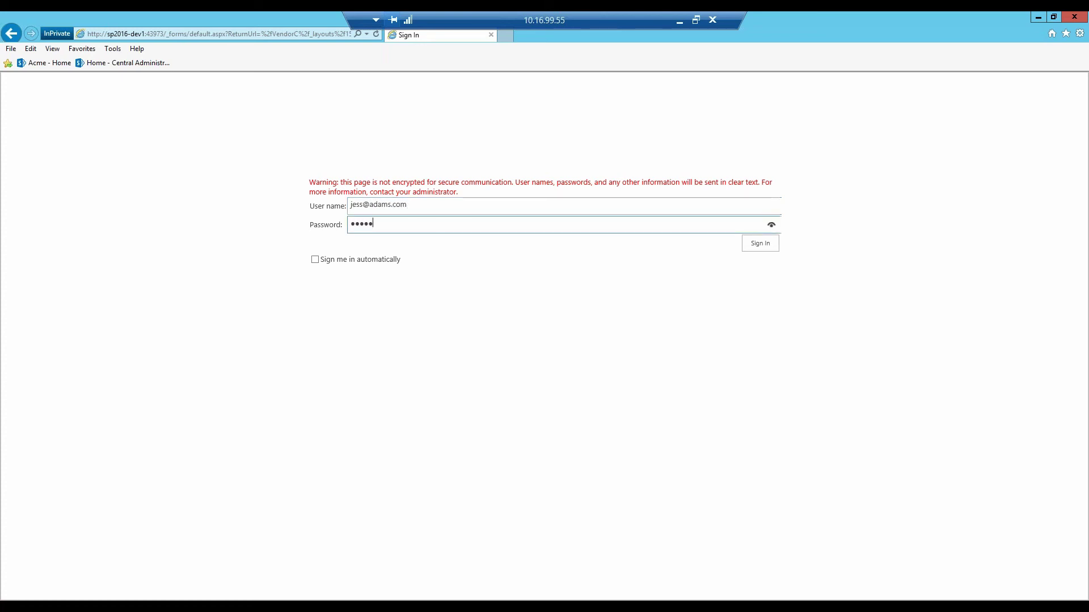
{"action": "key", "text": "Return"}
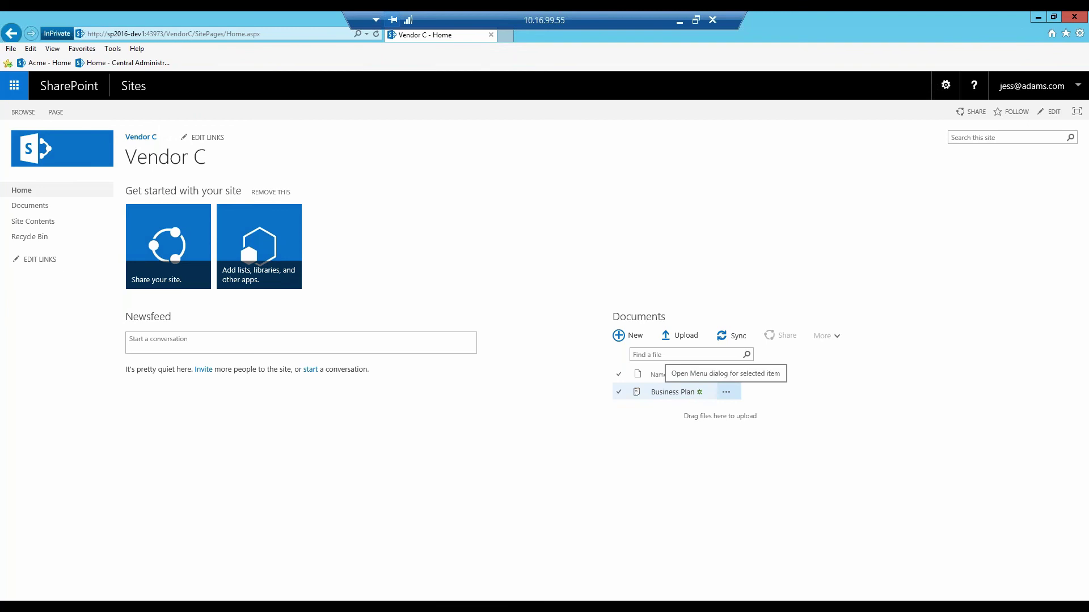
- Open the Share dialog for Business Plan and search 'bren' in the Invite people box
{"action": "left_click", "coordinate": [726, 392]}
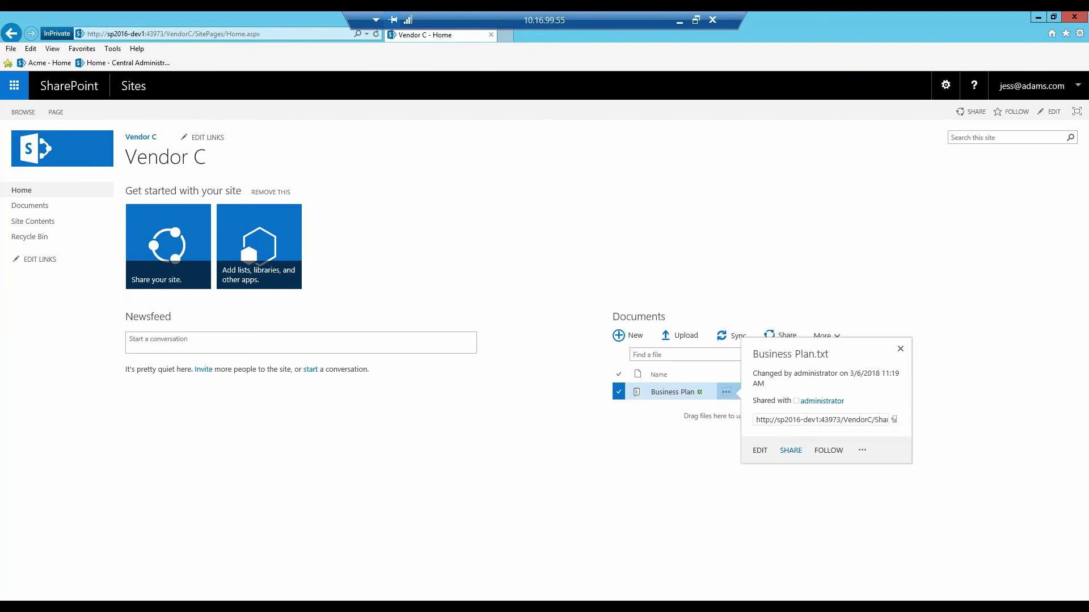
{"action": "left_click", "coordinate": [791, 450]}
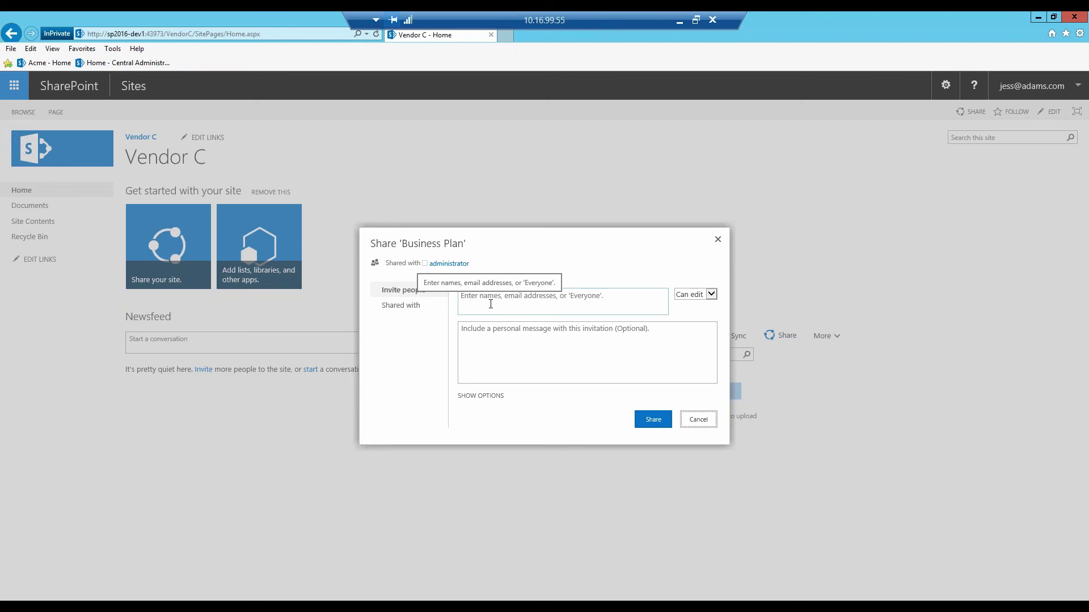
{"action": "left_click", "coordinate": [499, 312]}
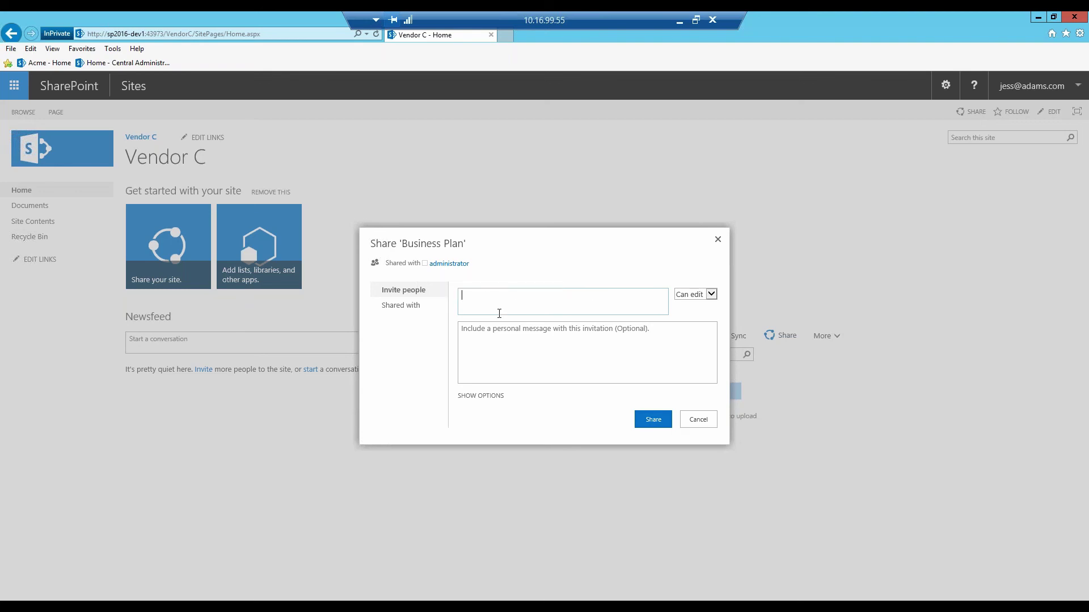
{"action": "type", "text": "bren"}
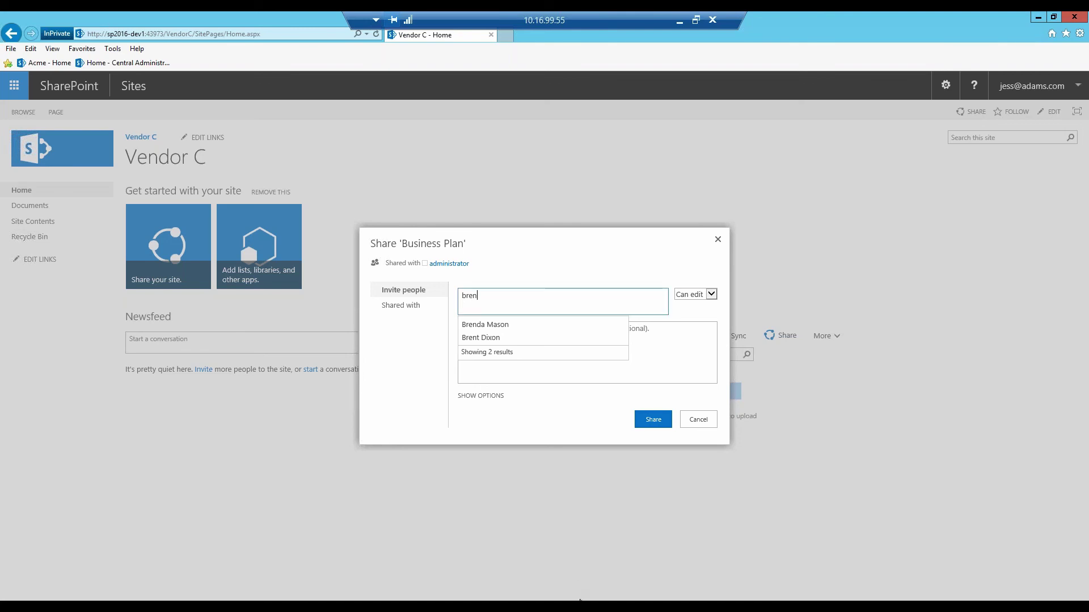
{"action": "mouse_move", "coordinate": [572, 604]}
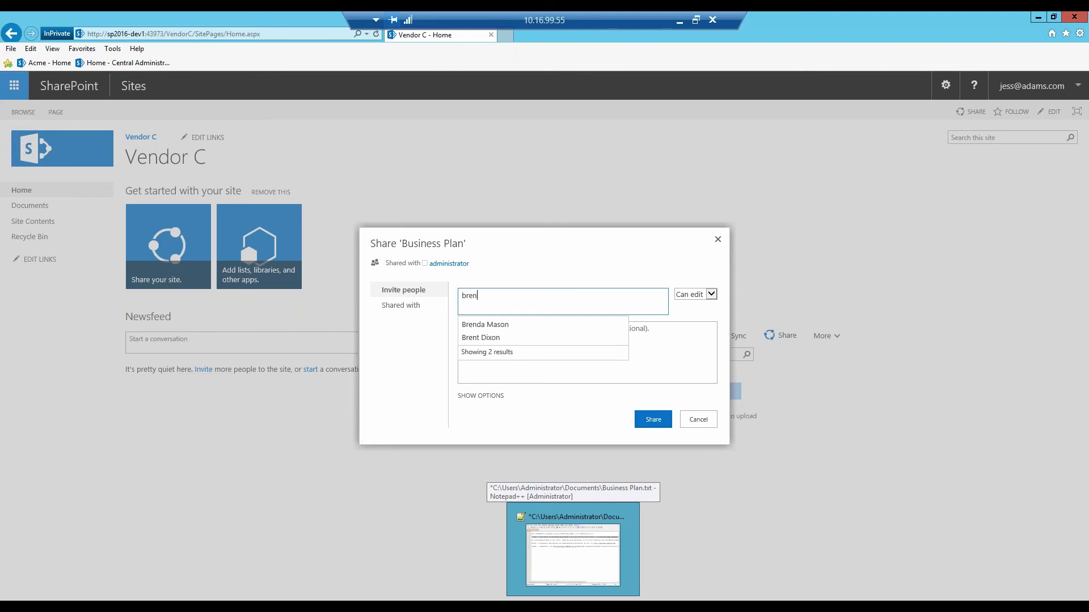
{"action": "left_click", "coordinate": [573, 553]}
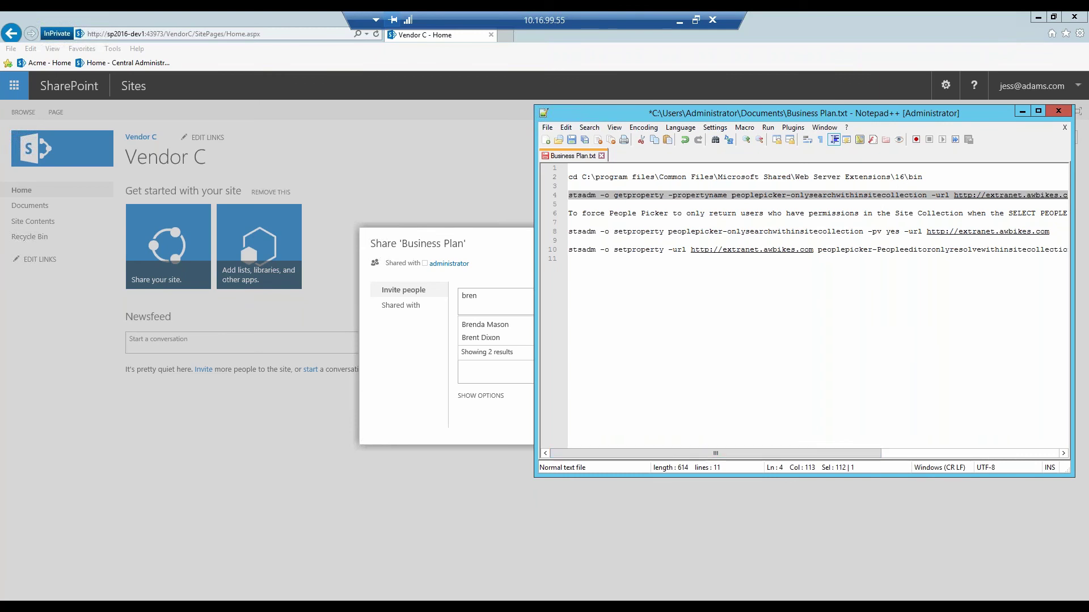
{"action": "left_click_drag", "start_coordinate": [728, 232], "coordinate": [867, 233]}
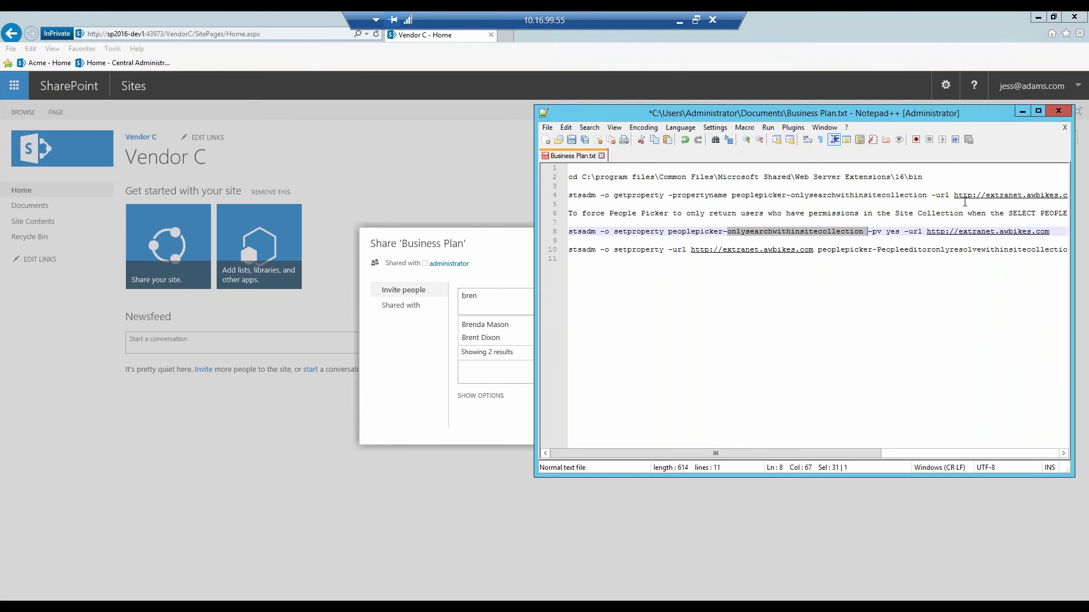
{"action": "left_click", "coordinate": [1022, 111]}
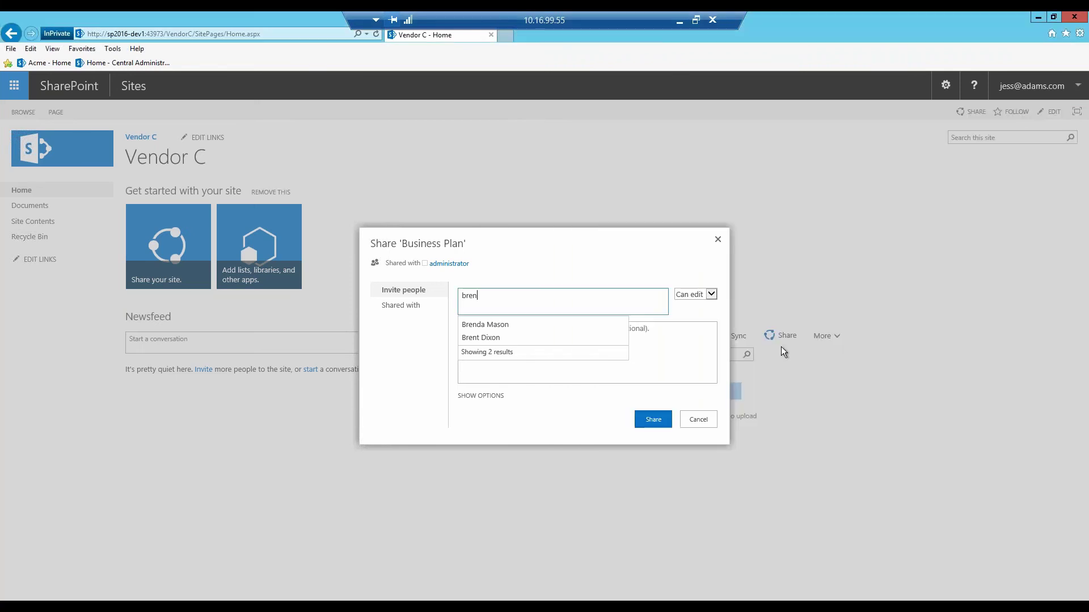
- Cancel the share, close the InPrivate window, and return to the CornerStone home page tab
{"action": "left_click", "coordinate": [699, 421]}
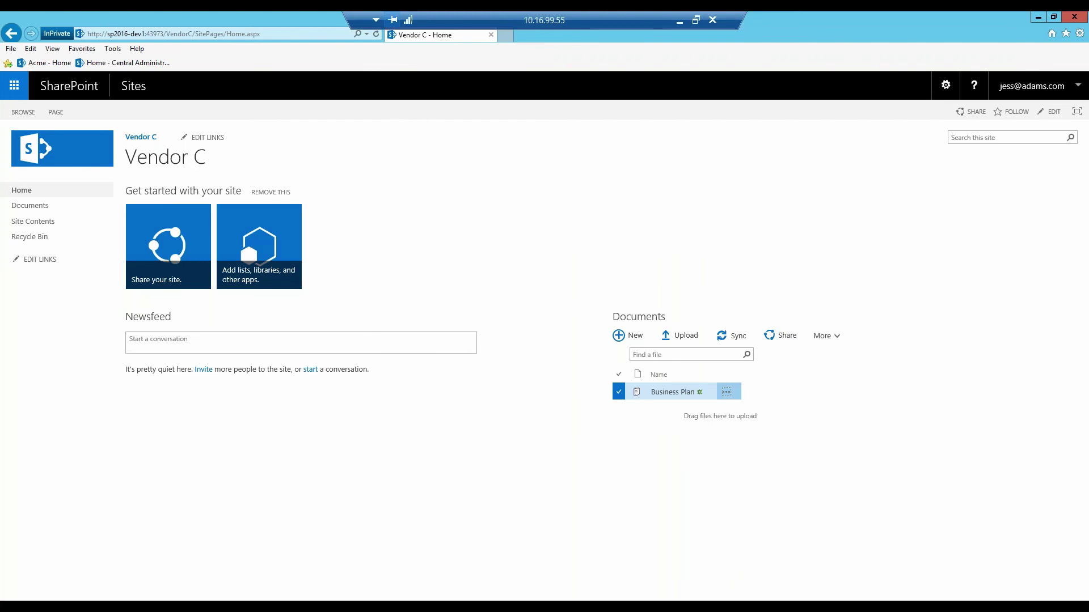
{"action": "left_click", "coordinate": [1074, 16]}
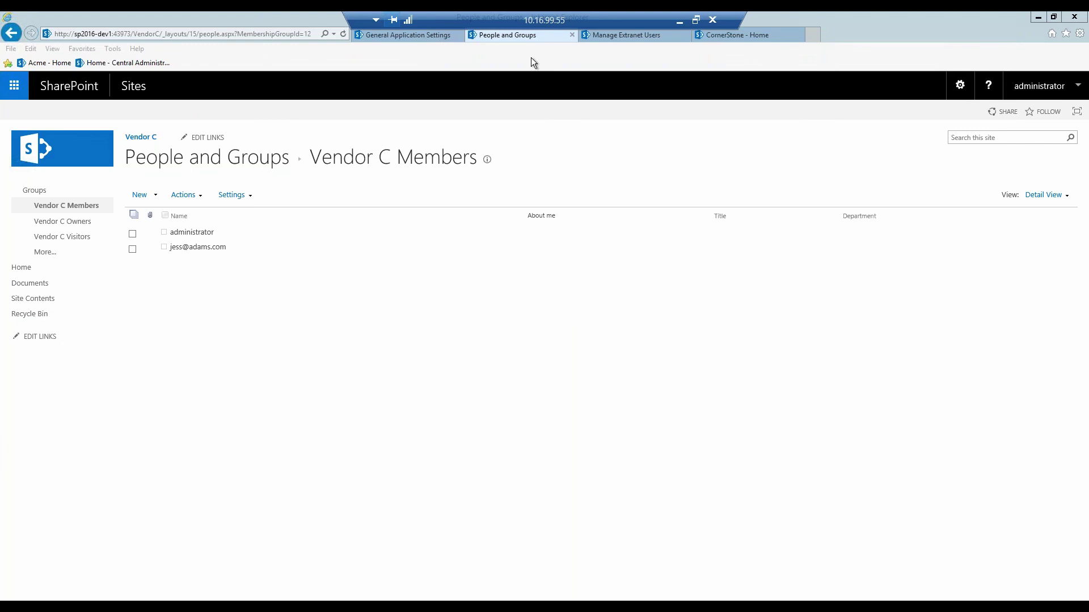
{"action": "left_click", "coordinate": [607, 37]}
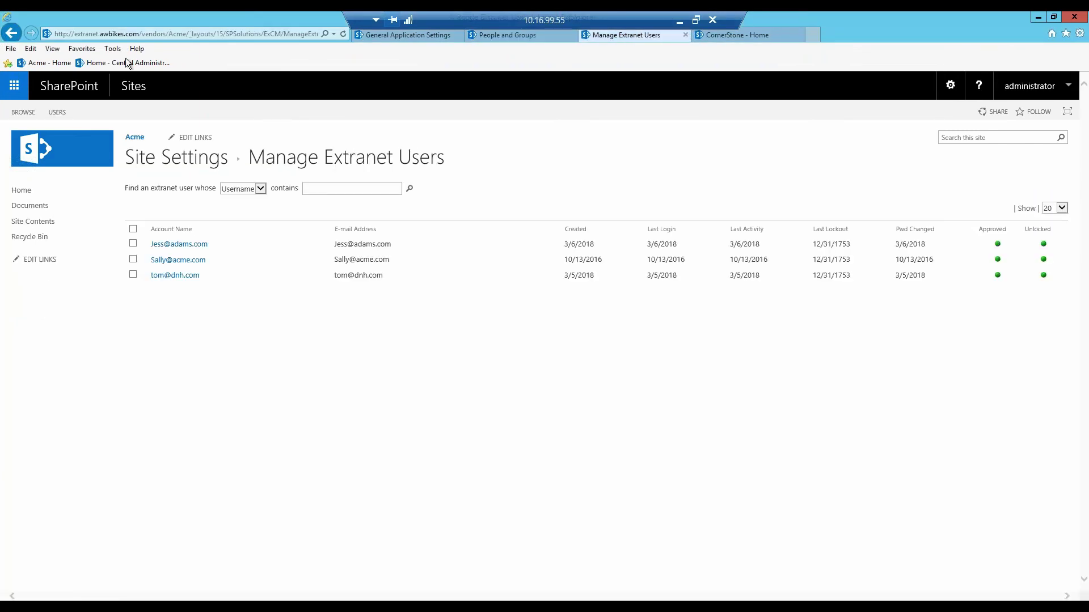
{"action": "left_click", "coordinate": [85, 37]}
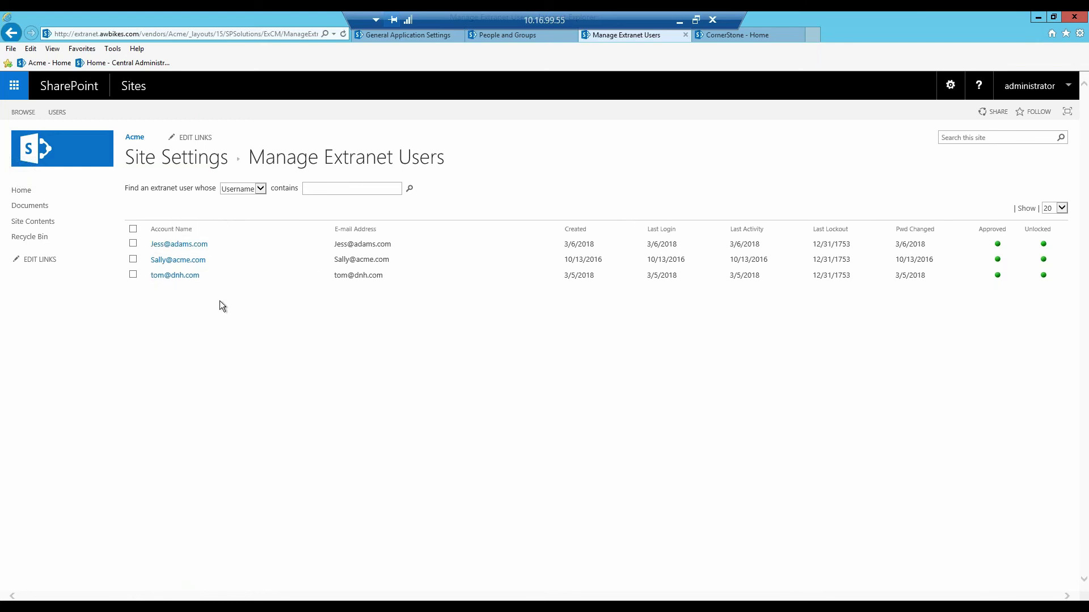
{"action": "left_click", "coordinate": [742, 38]}
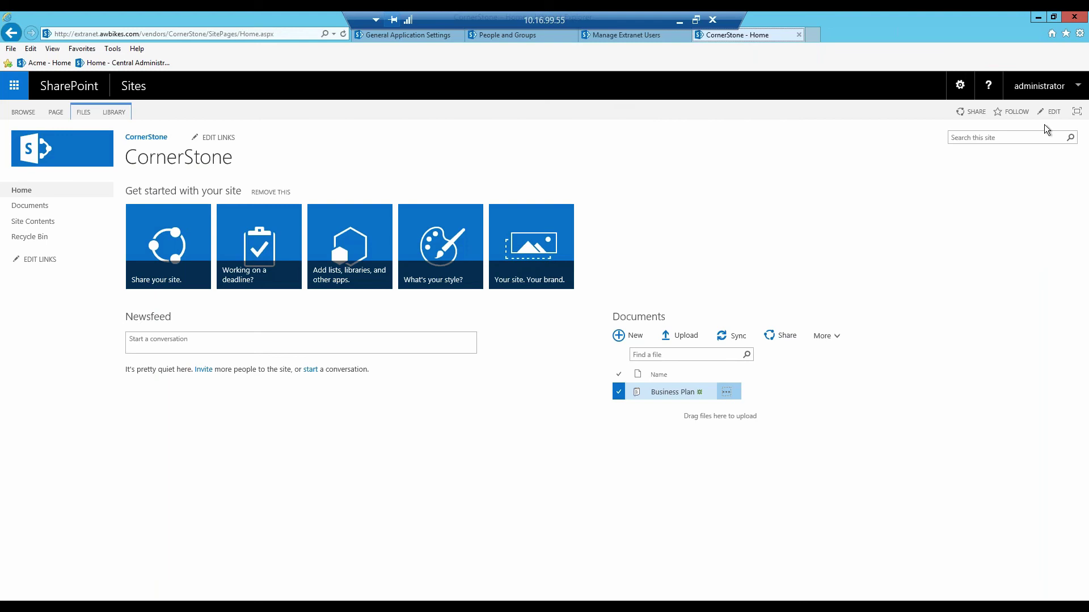
{"action": "left_click", "coordinate": [727, 397]}
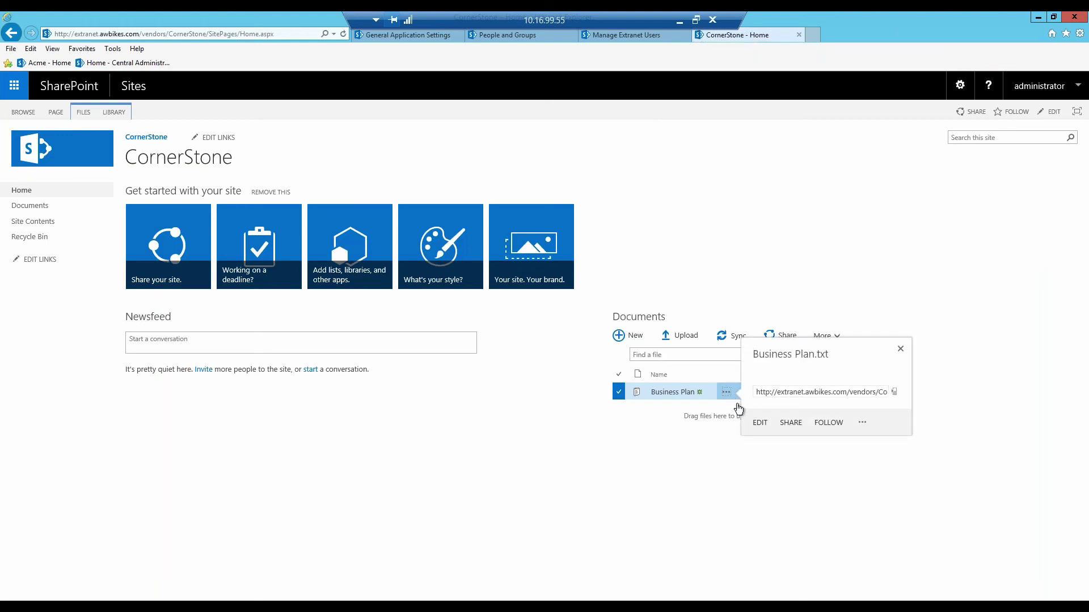
{"action": "left_click", "coordinate": [791, 423]}
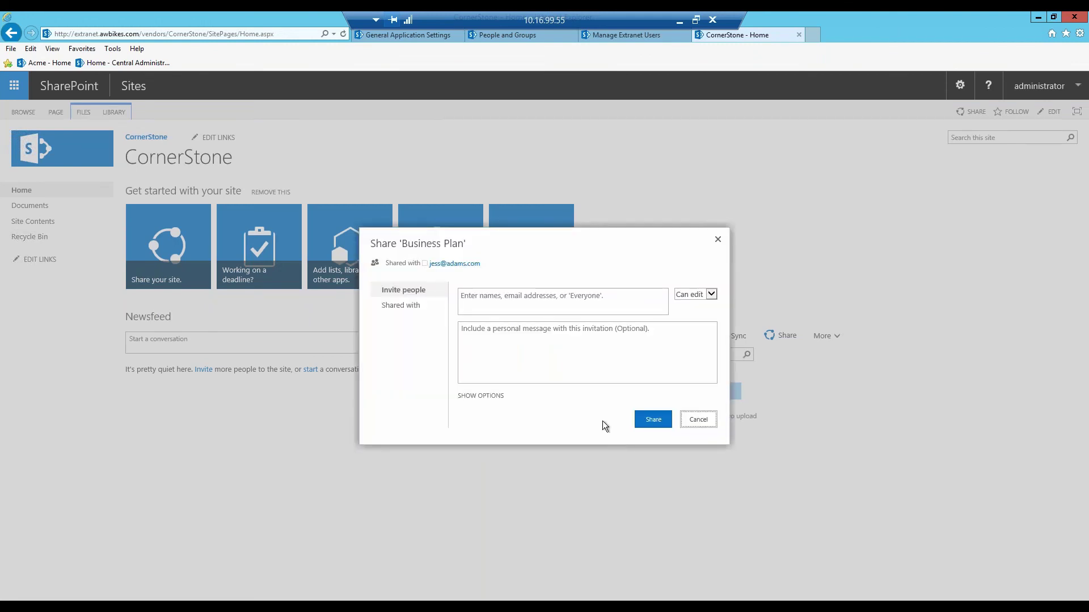
{"action": "left_click", "coordinate": [487, 297]}
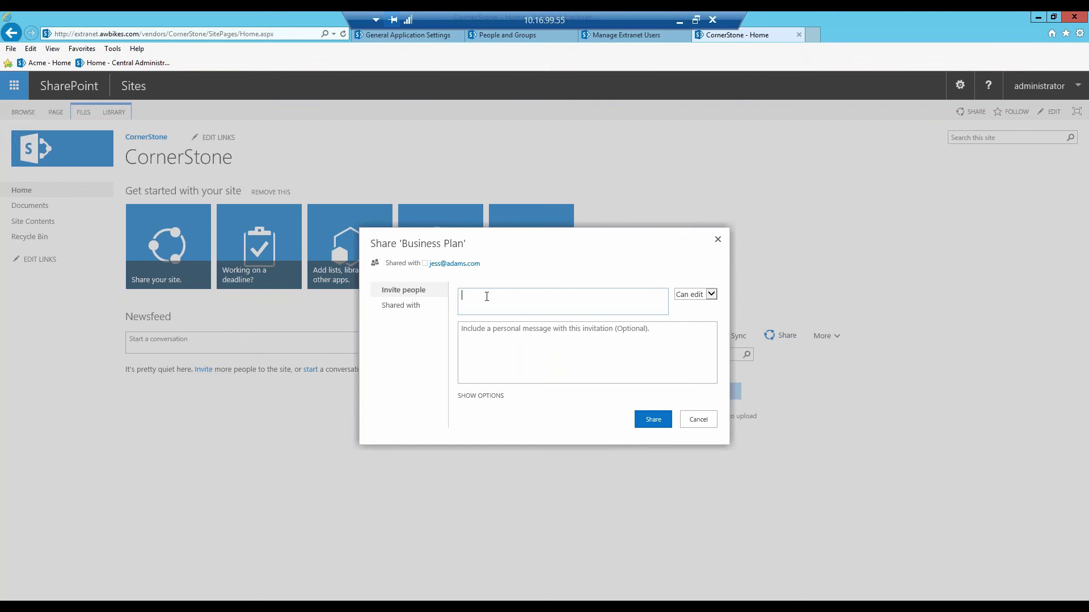
{"action": "type", "text": "bre"}
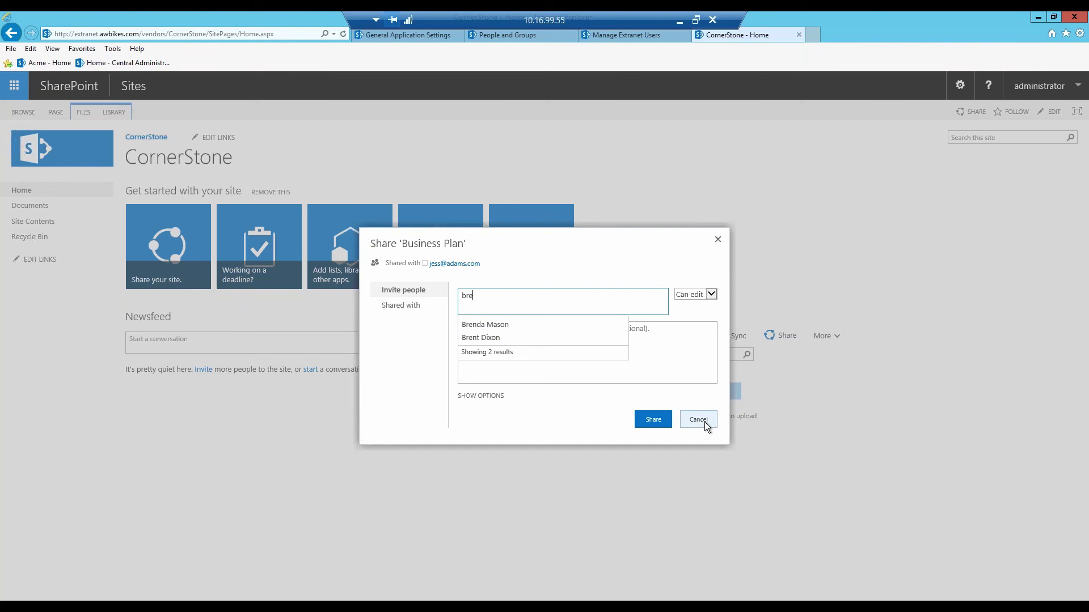
{"action": "left_click", "coordinate": [698, 420]}
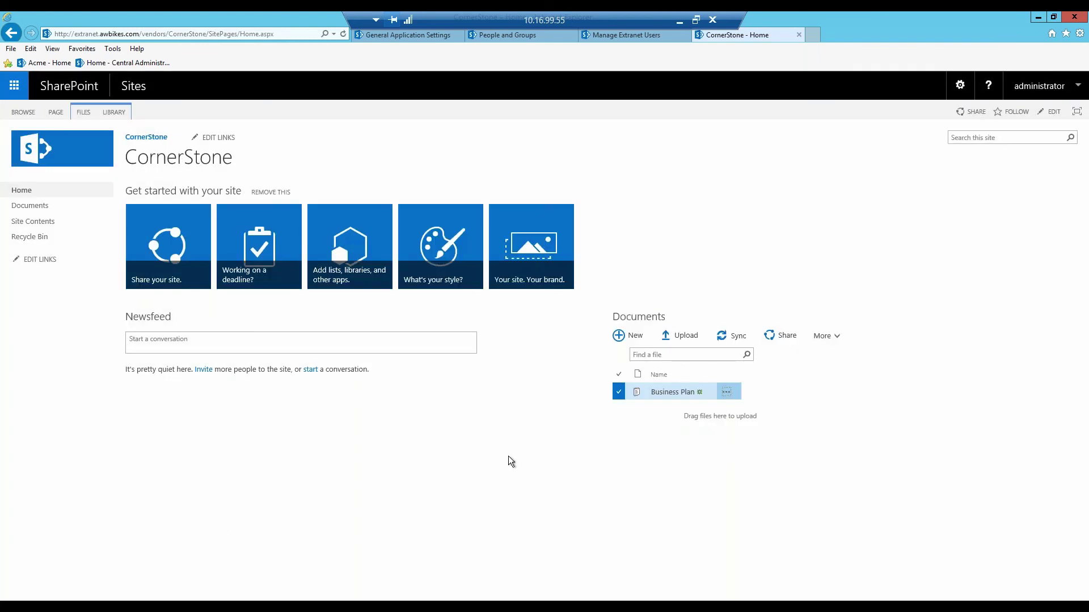
{"action": "key", "text": "super"}
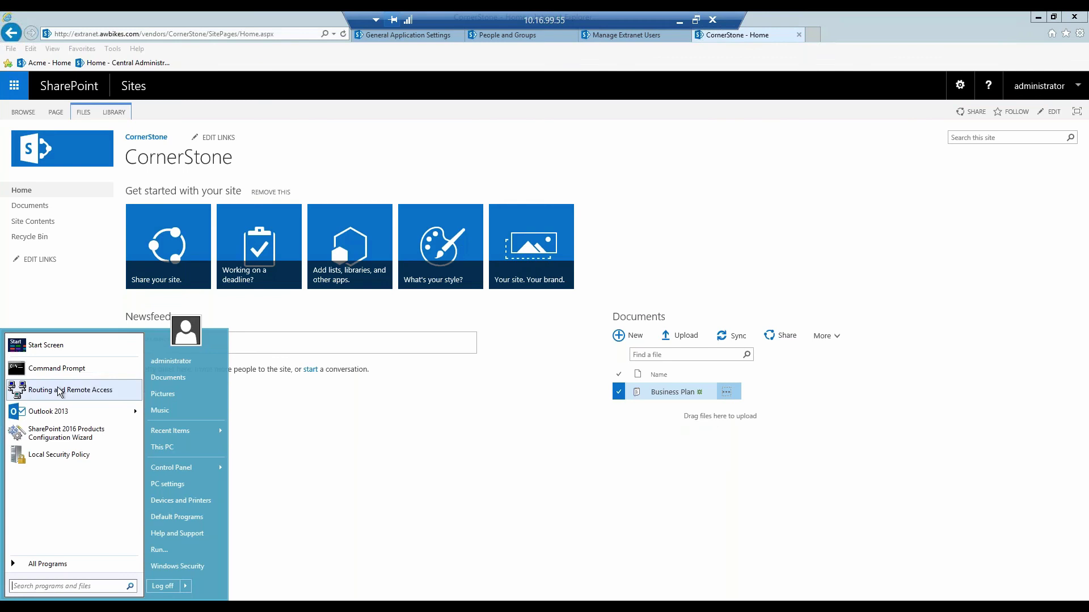
- Bring up the administrator Command Prompt beside the Business Plan.txt stsadm notes in Notepad++
{"action": "left_click", "coordinate": [73, 373]}
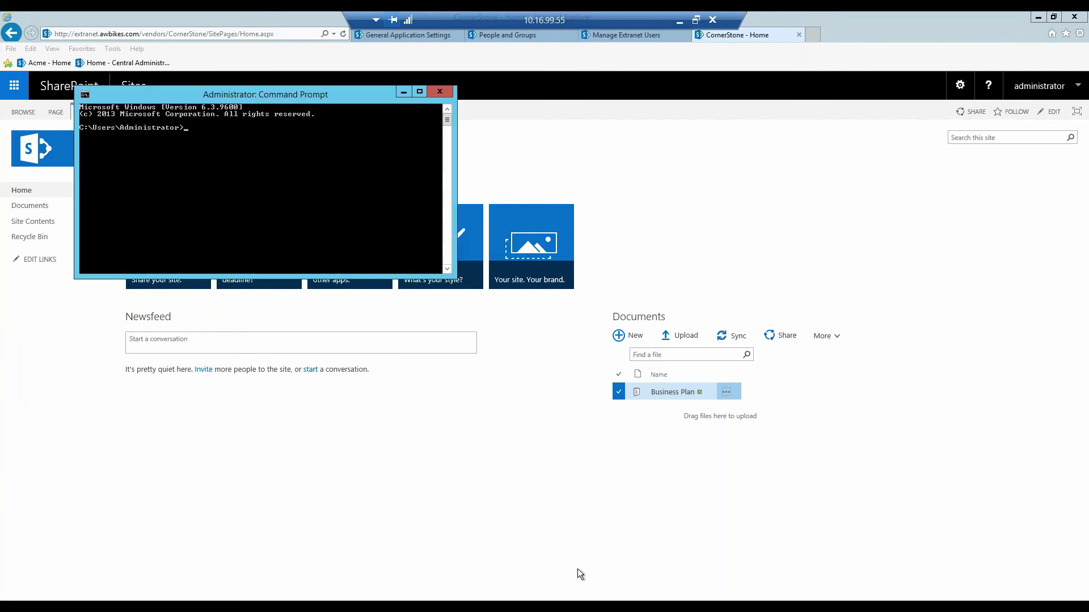
{"action": "left_click", "coordinate": [578, 569]}
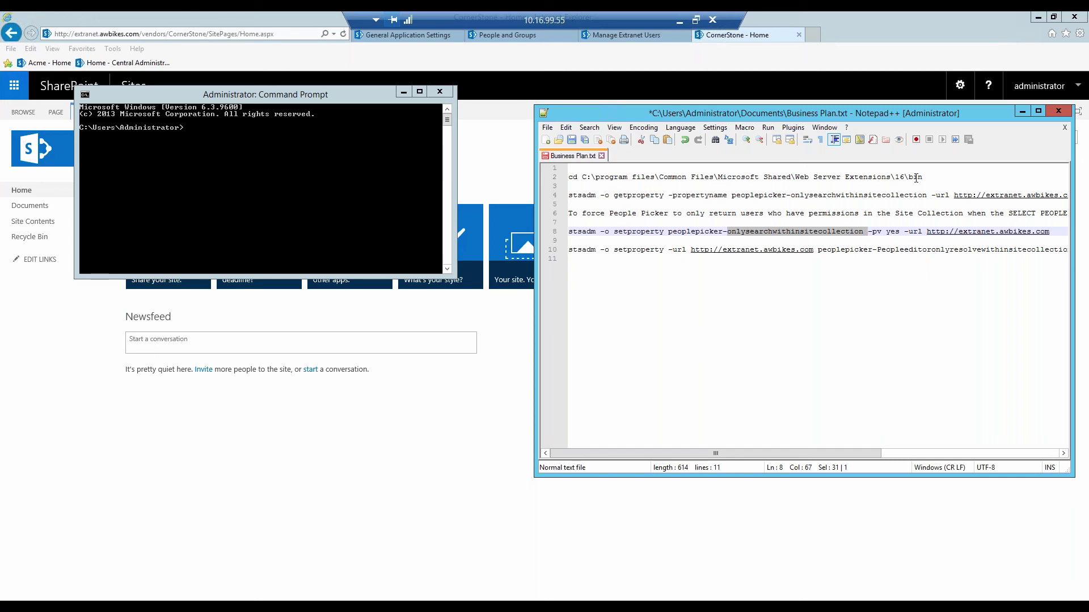
- Paste and run the cd command to switch to the SharePoint 16\BIN folder
{"action": "left_click_drag", "start_coordinate": [922, 178], "coordinate": [562, 176]}
{"action": "key", "text": "ctrl+c"}
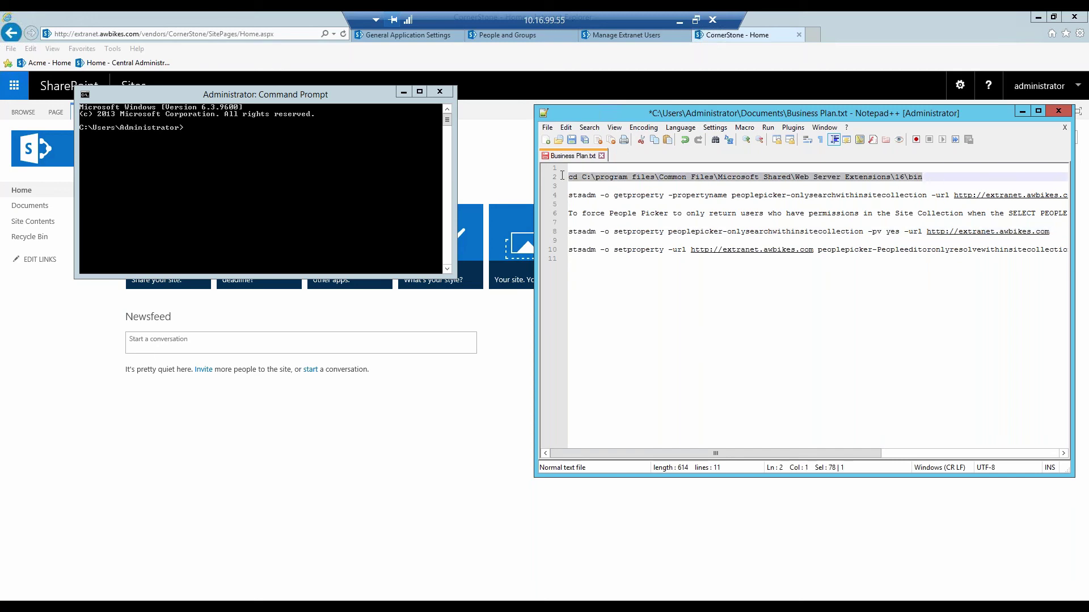
{"action": "left_click", "coordinate": [212, 137]}
{"action": "key", "text": "ctrl+v"}
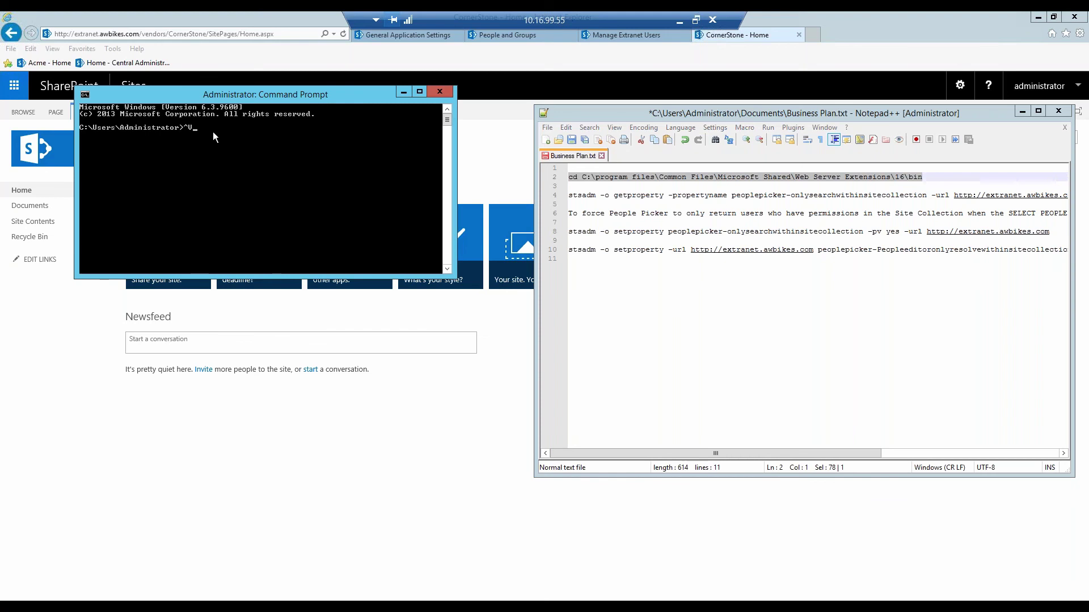
{"action": "key", "text": "BackSpace"}
{"action": "right_click", "coordinate": [213, 136]}
{"action": "left_click", "coordinate": [179, 169]}
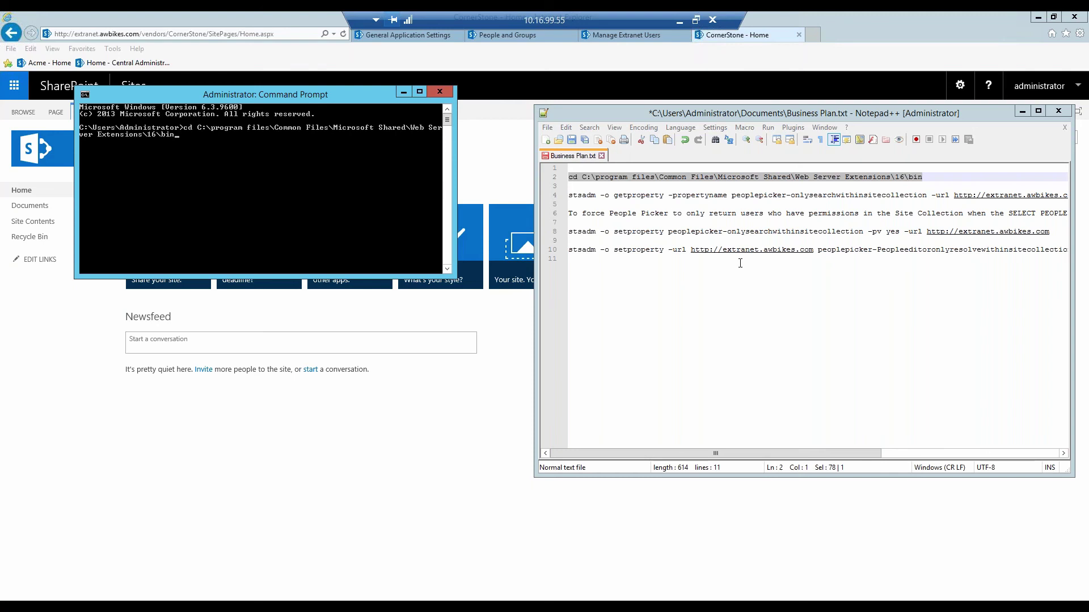
{"action": "key", "text": "Return"}
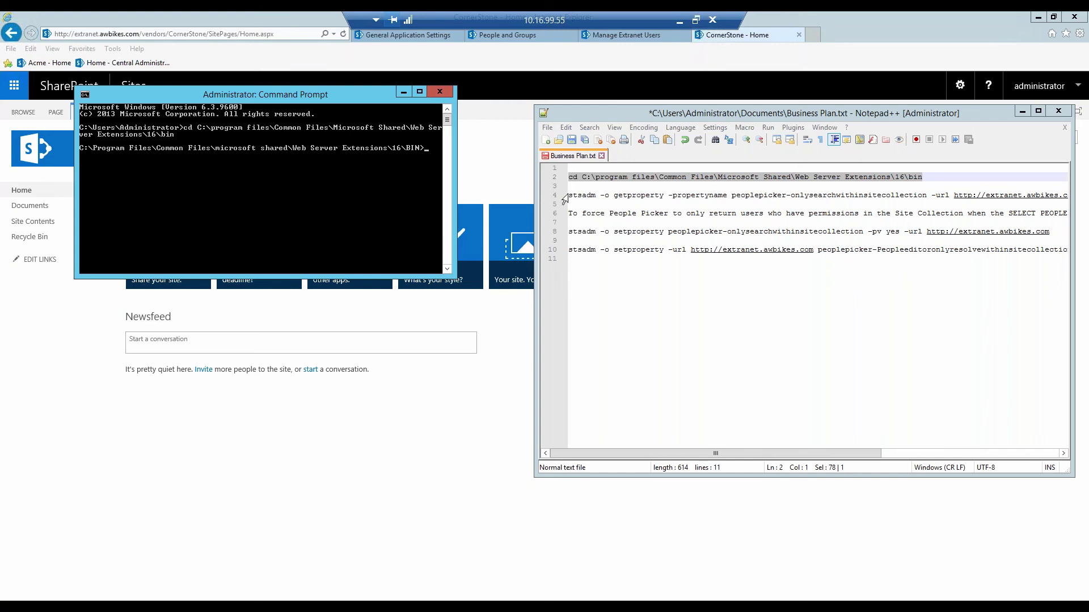
- Run stsadm getproperty for peoplepicker-onlysearchwithinsitecollection, which reports value 'no'
{"action": "left_click_drag", "start_coordinate": [571, 195], "coordinate": [1072, 197]}
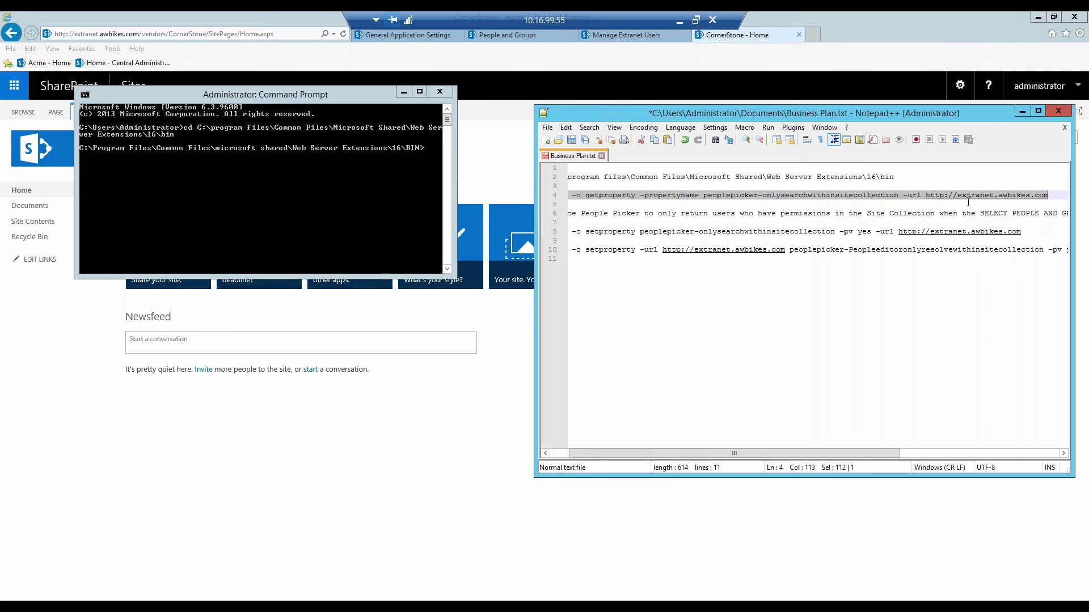
{"action": "right_click", "coordinate": [840, 195]}
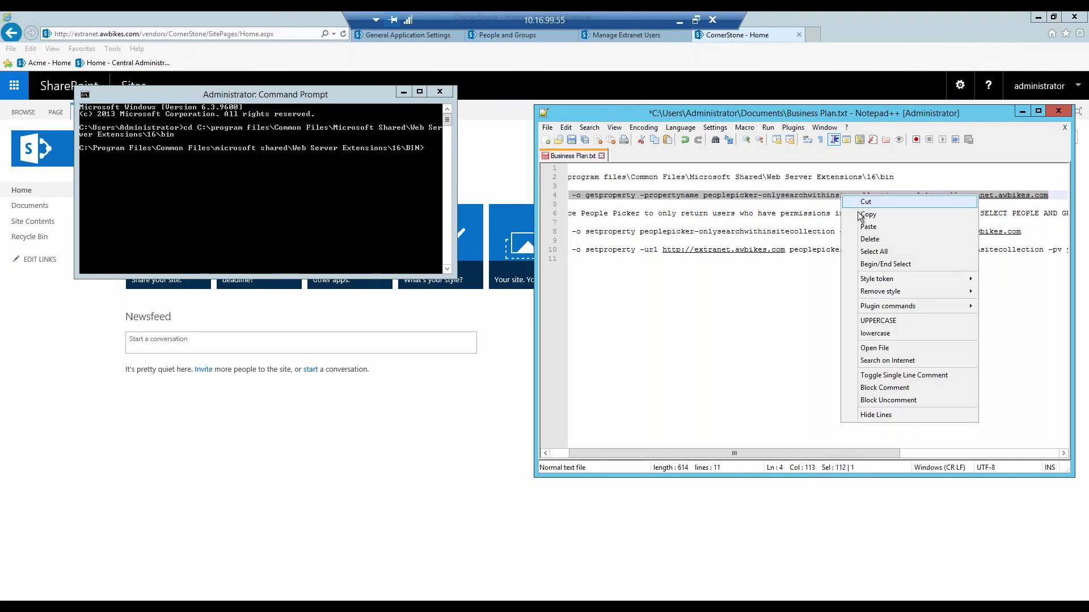
{"action": "left_click", "coordinate": [855, 215]}
{"action": "left_click", "coordinate": [325, 176]}
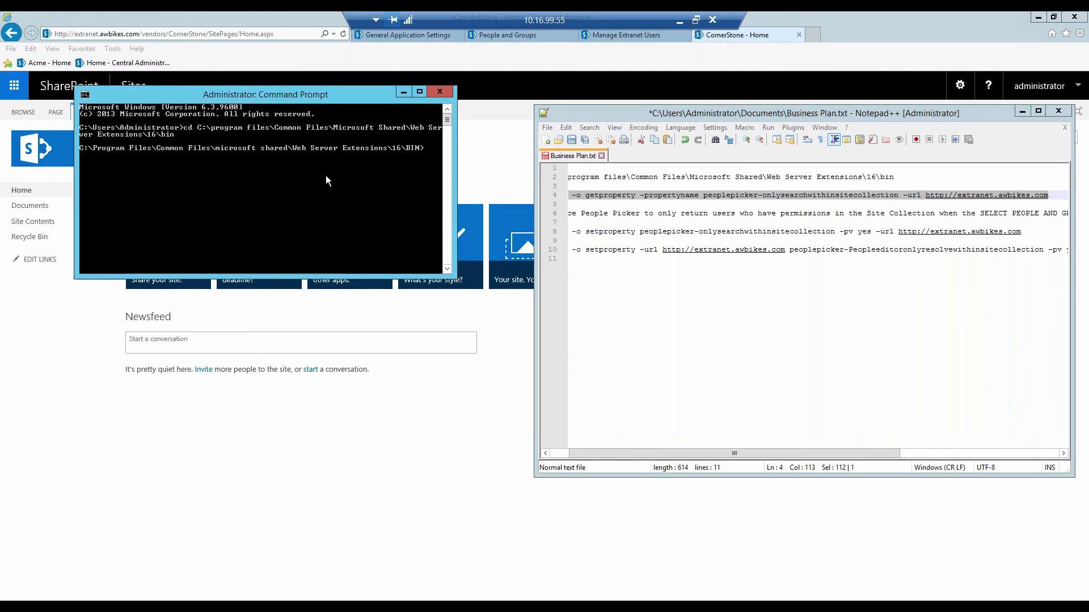
{"action": "right_click", "coordinate": [325, 175]}
{"action": "left_click", "coordinate": [302, 209]}
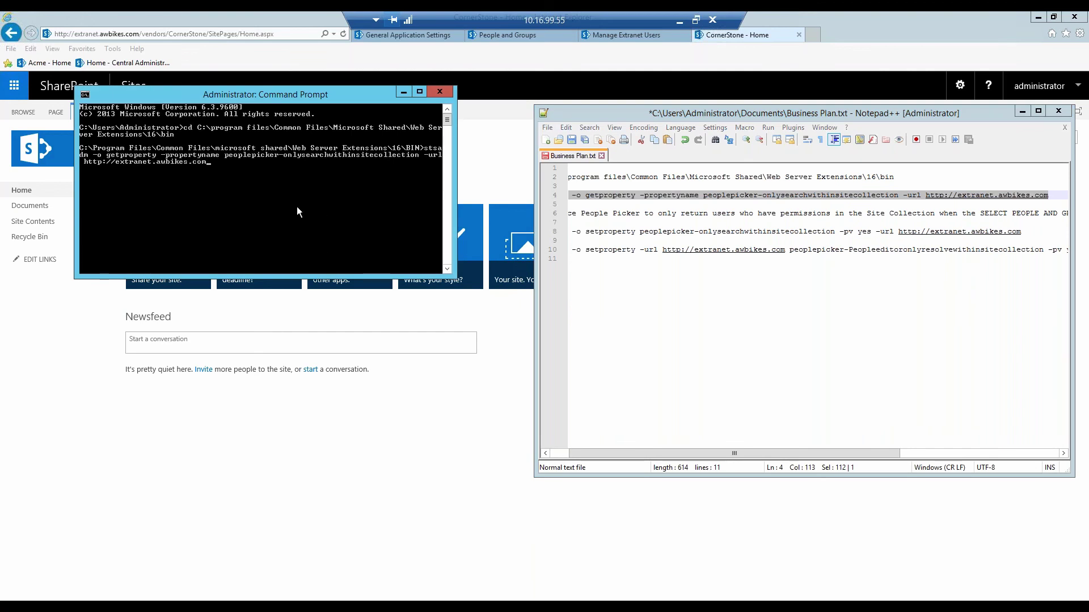
{"action": "key", "text": "Return"}
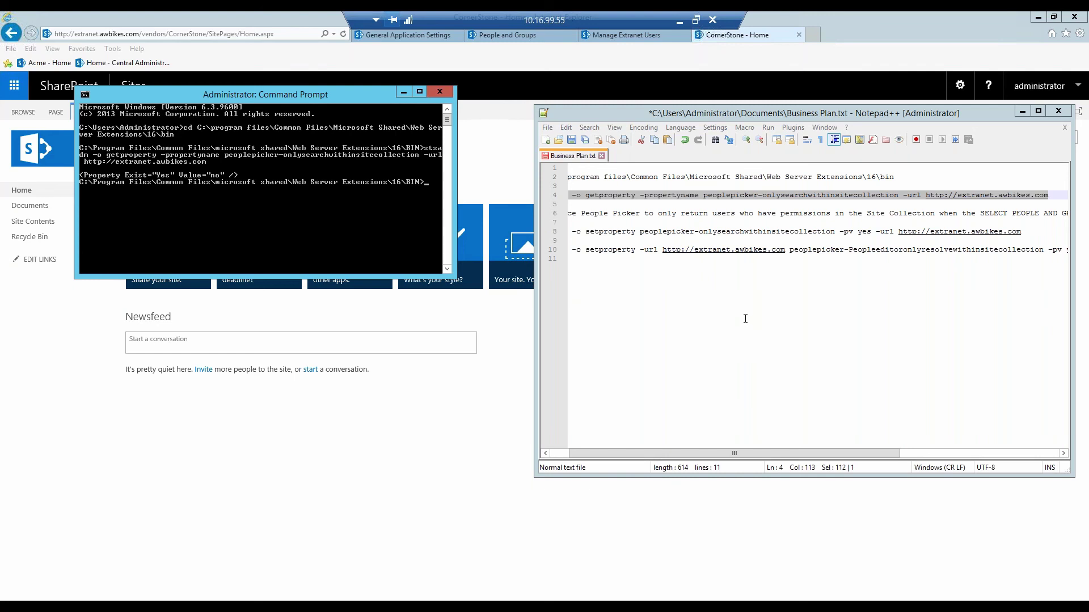
{"action": "left_click", "coordinate": [1023, 111]}
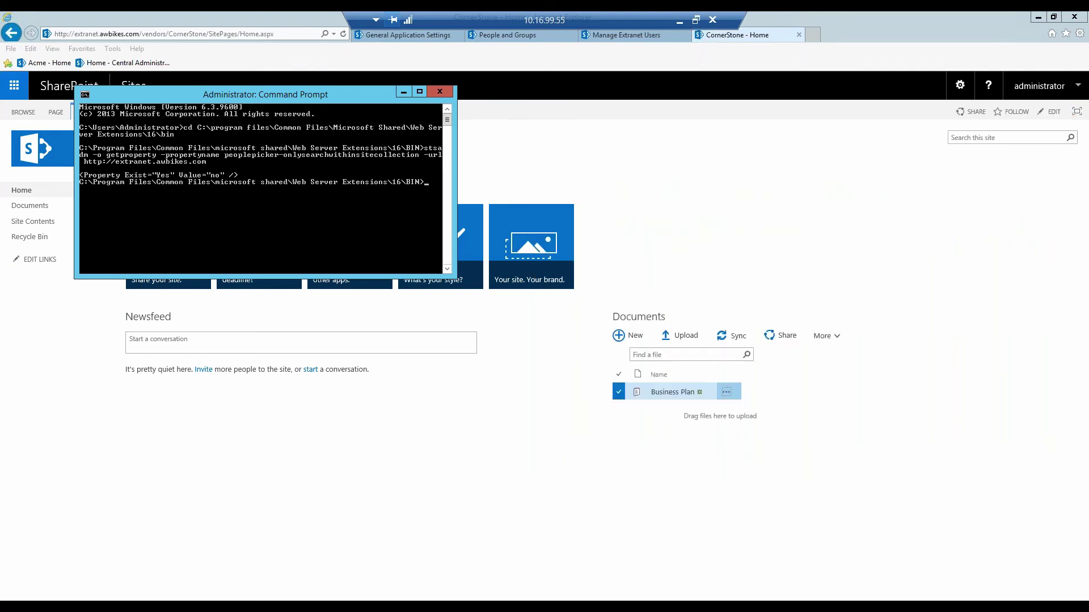
- Go to General Application Settings and open People Picker Restrictions under Extranet Collaboration Manager
{"action": "left_click", "coordinate": [403, 92]}
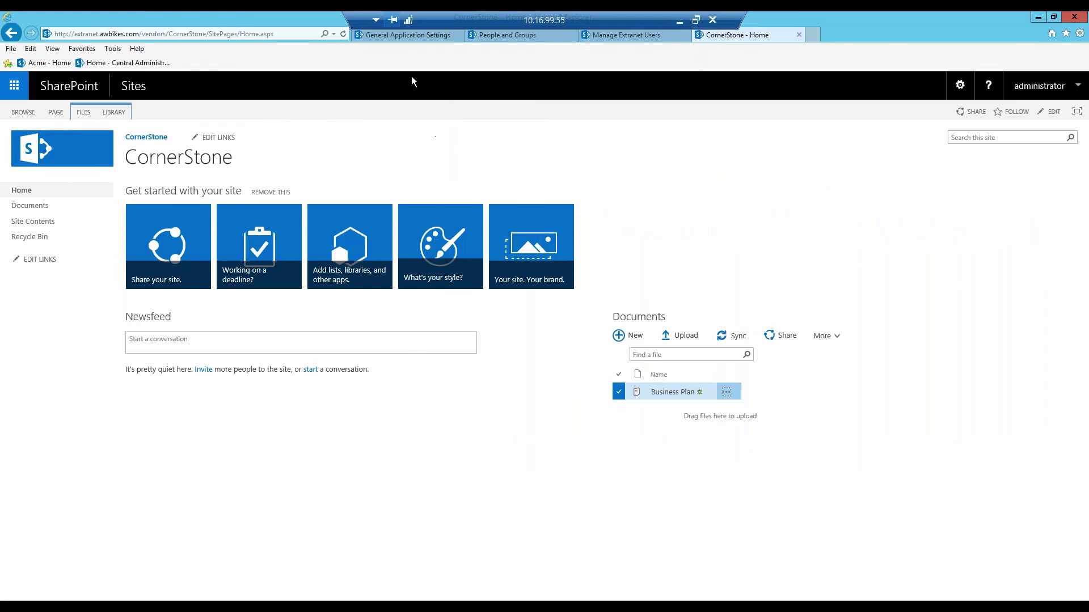
{"action": "left_click", "coordinate": [401, 35]}
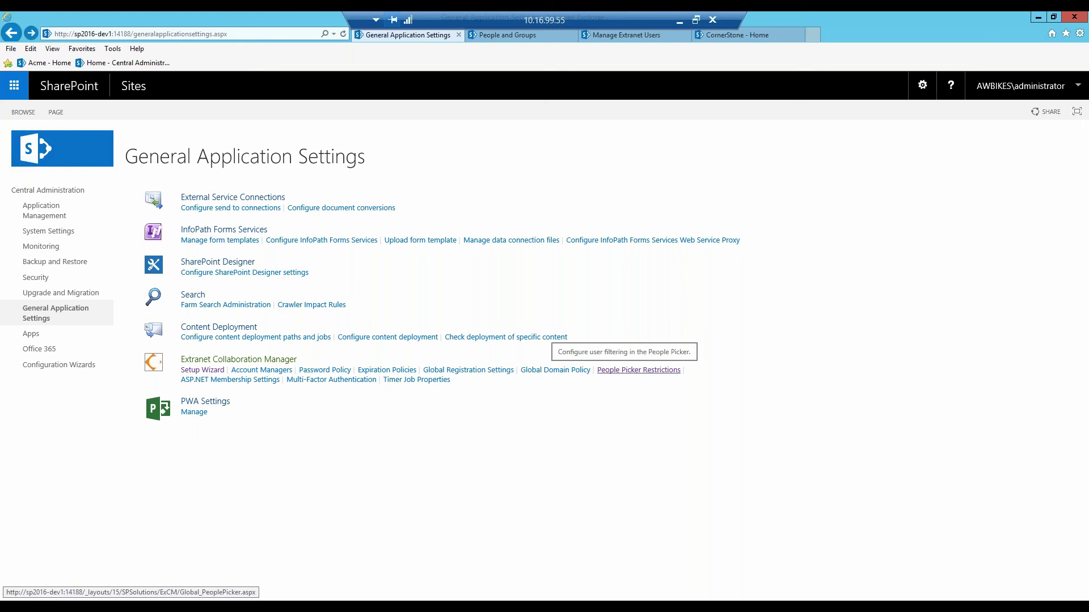
{"action": "left_click", "coordinate": [639, 370]}
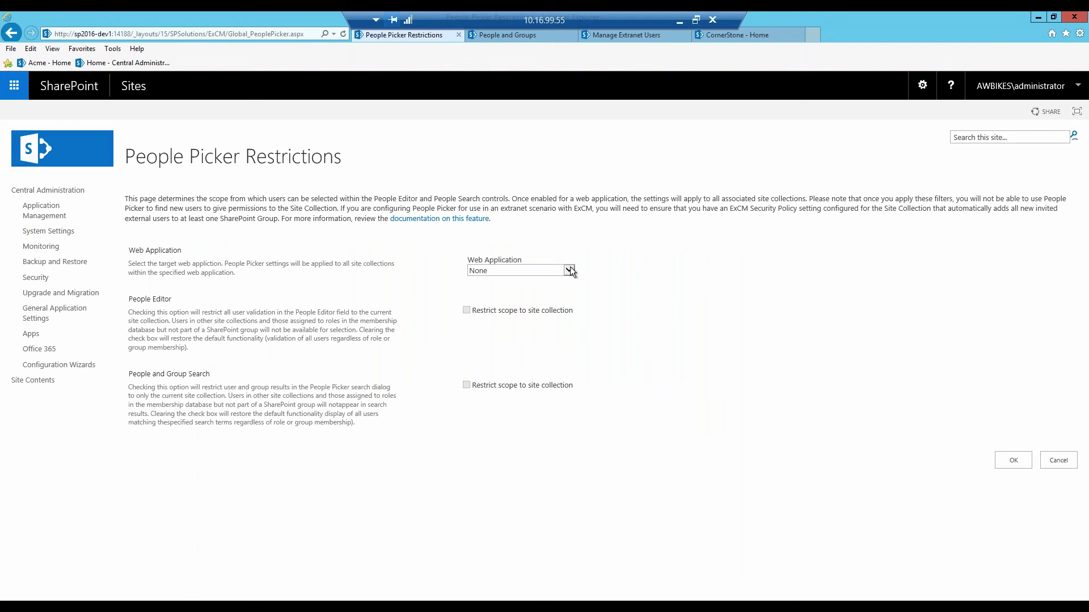
{"action": "left_click", "coordinate": [569, 271]}
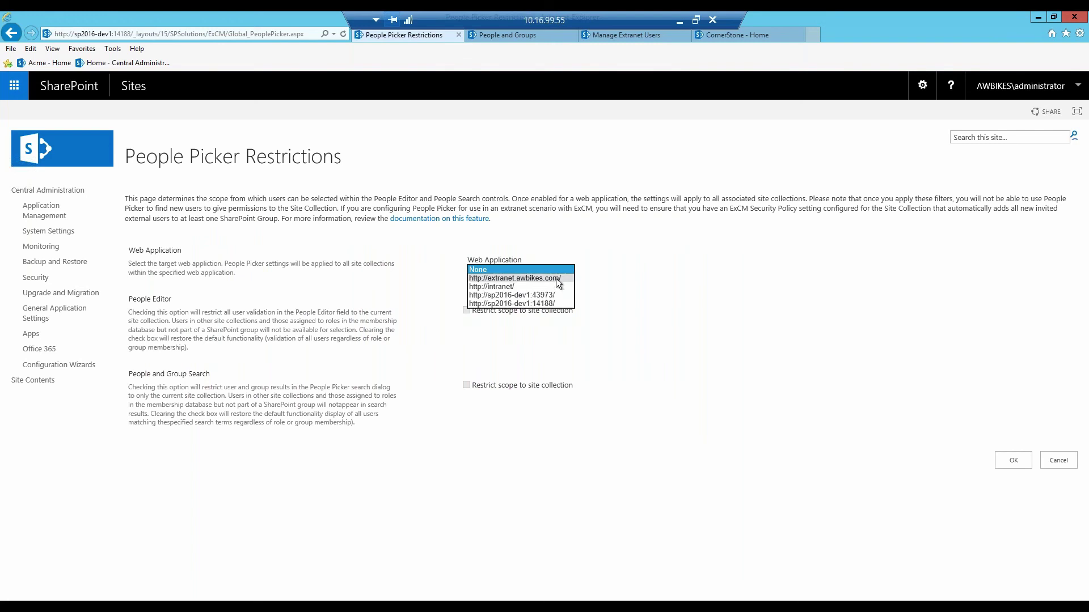
{"action": "left_click", "coordinate": [555, 278]}
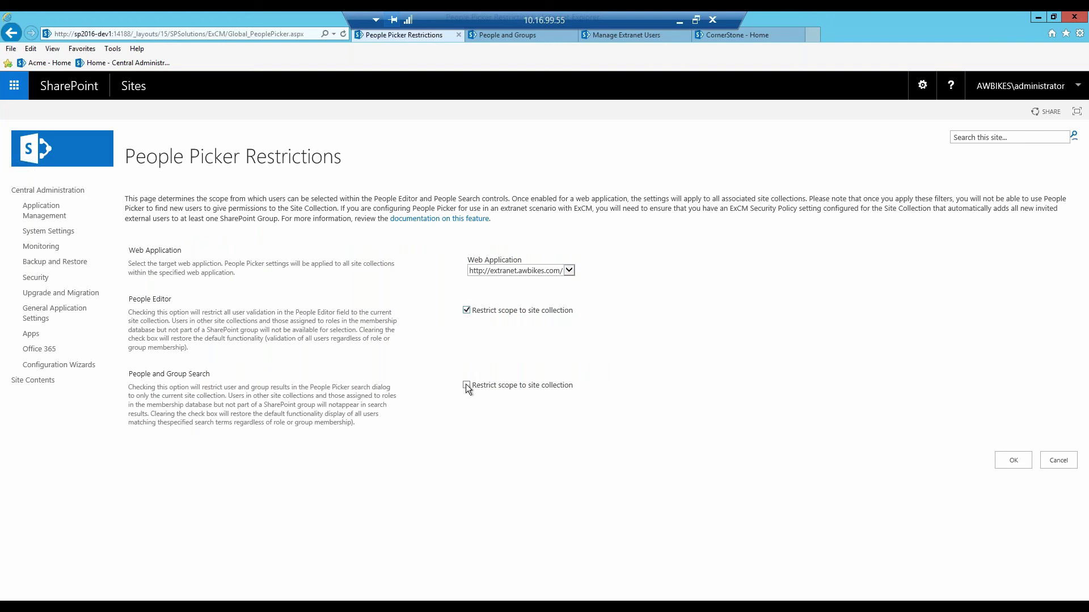
{"action": "left_click", "coordinate": [1013, 461]}
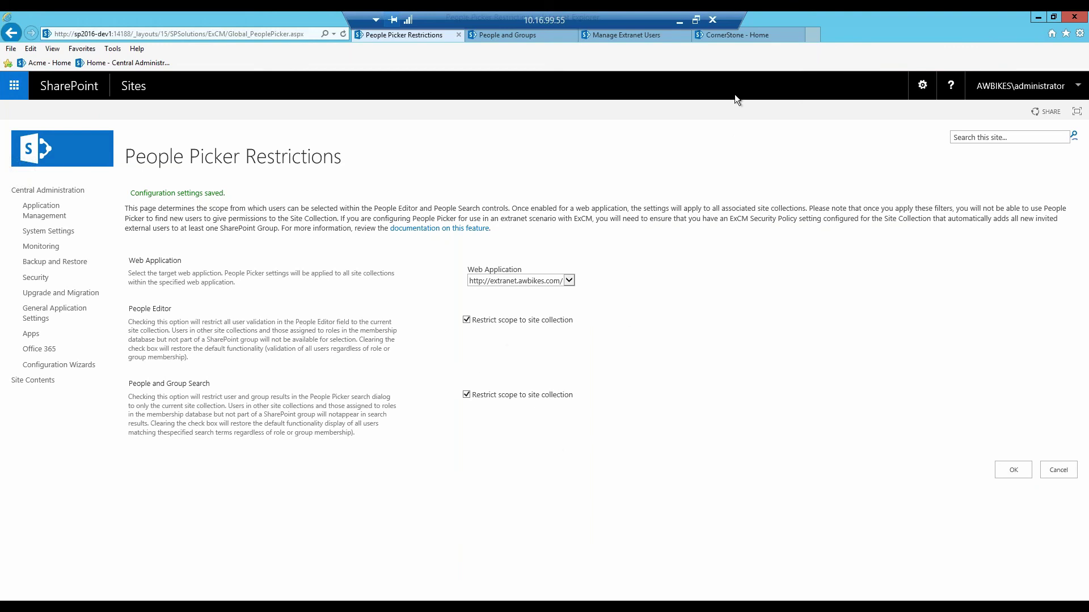
{"action": "left_click", "coordinate": [740, 36]}
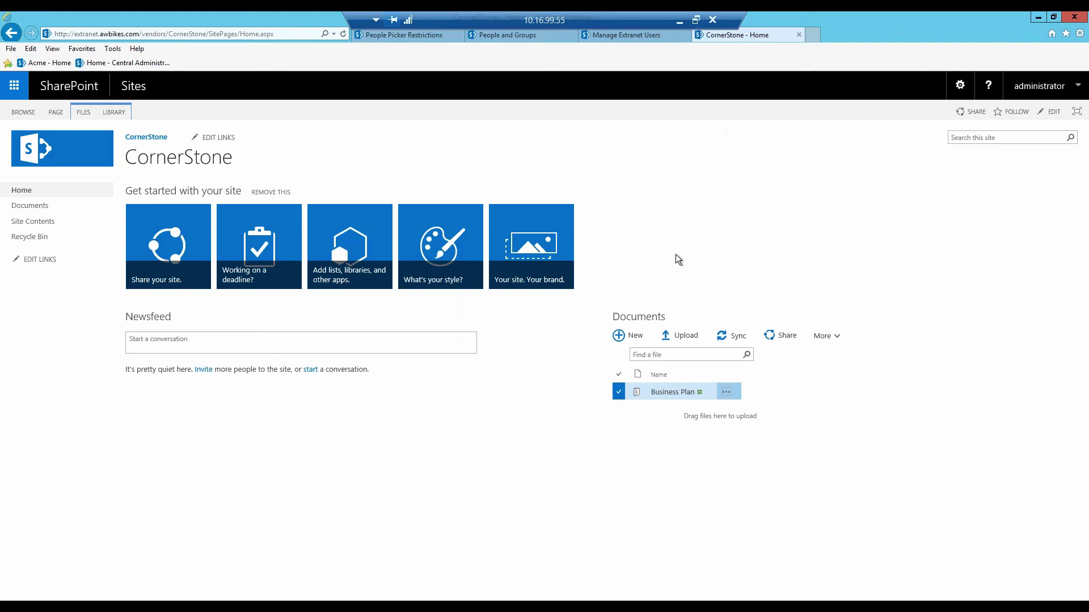
- Copy the CornerStone site URL and load it in a new InPrivate browsing window
{"action": "left_click", "coordinate": [207, 34]}
{"action": "left_click_drag", "start_coordinate": [208, 33], "coordinate": [53, 43]}
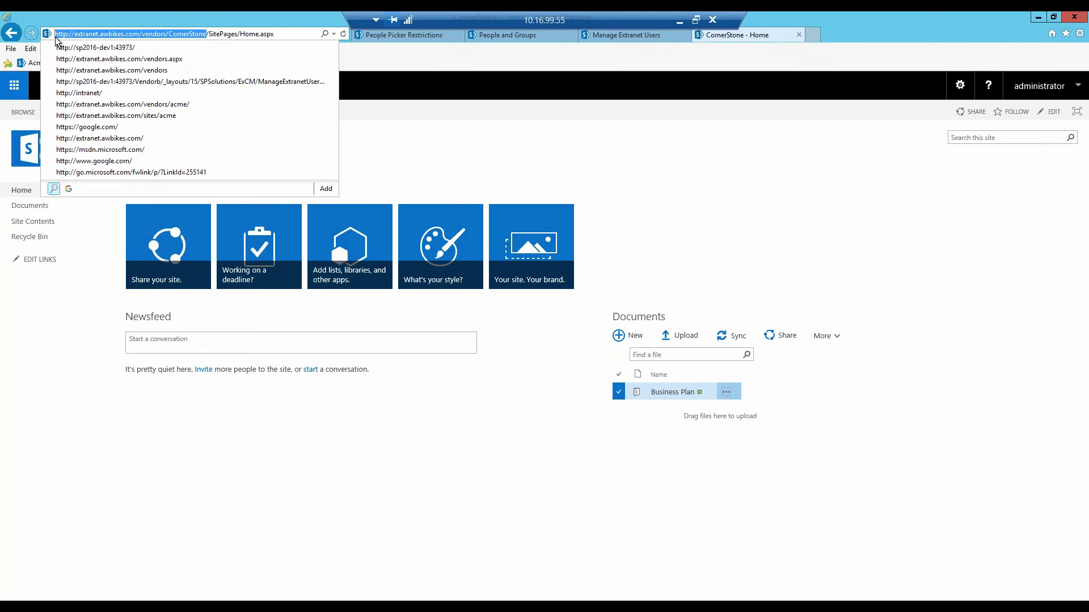
{"action": "right_click", "coordinate": [152, 598]}
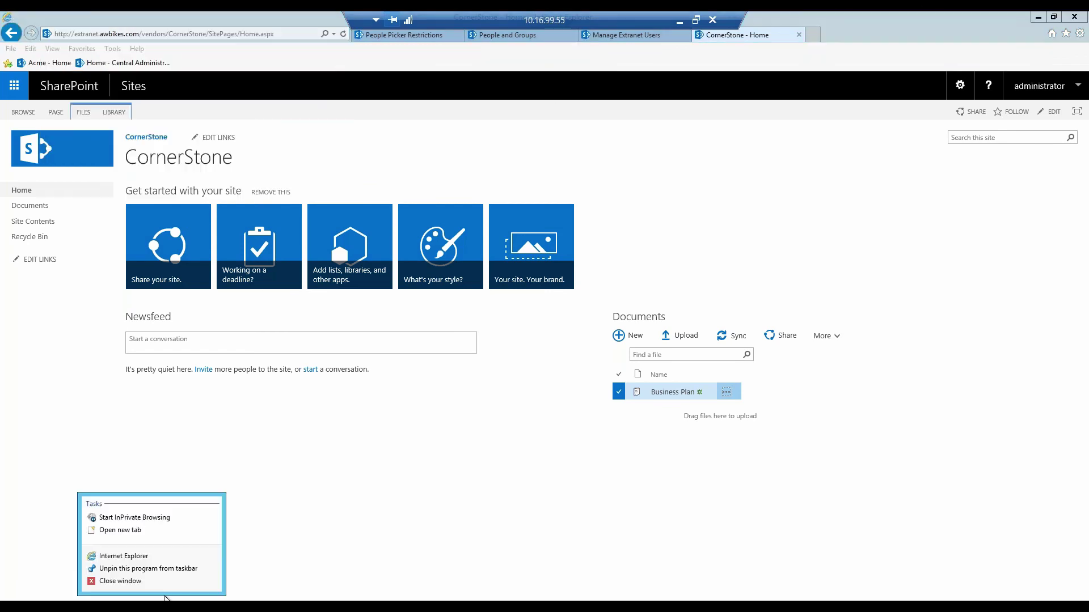
{"action": "left_click", "coordinate": [151, 519]}
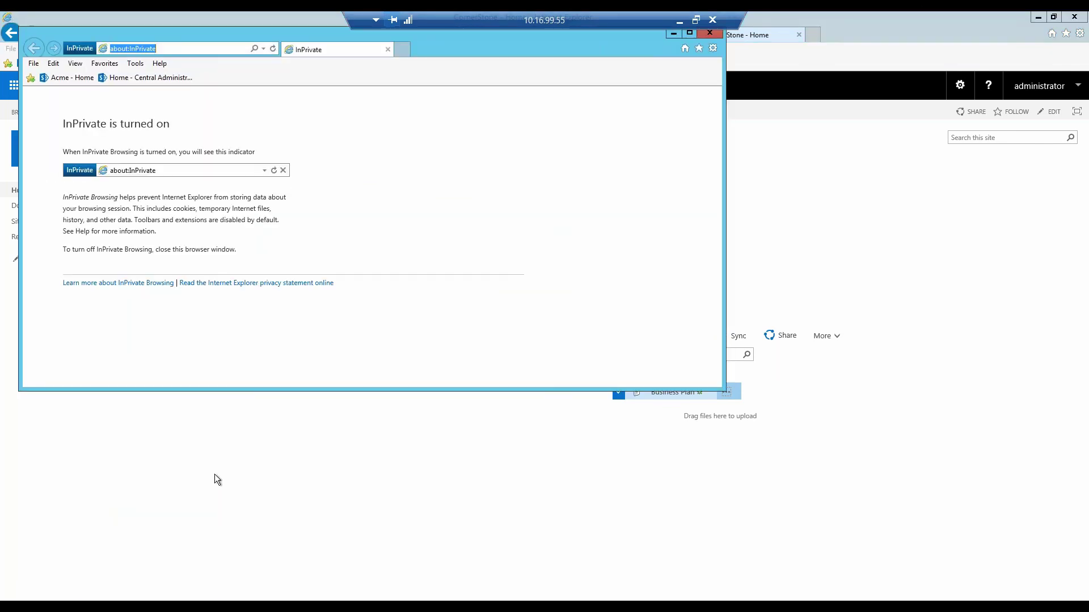
{"action": "key", "text": "ctrl+v"}
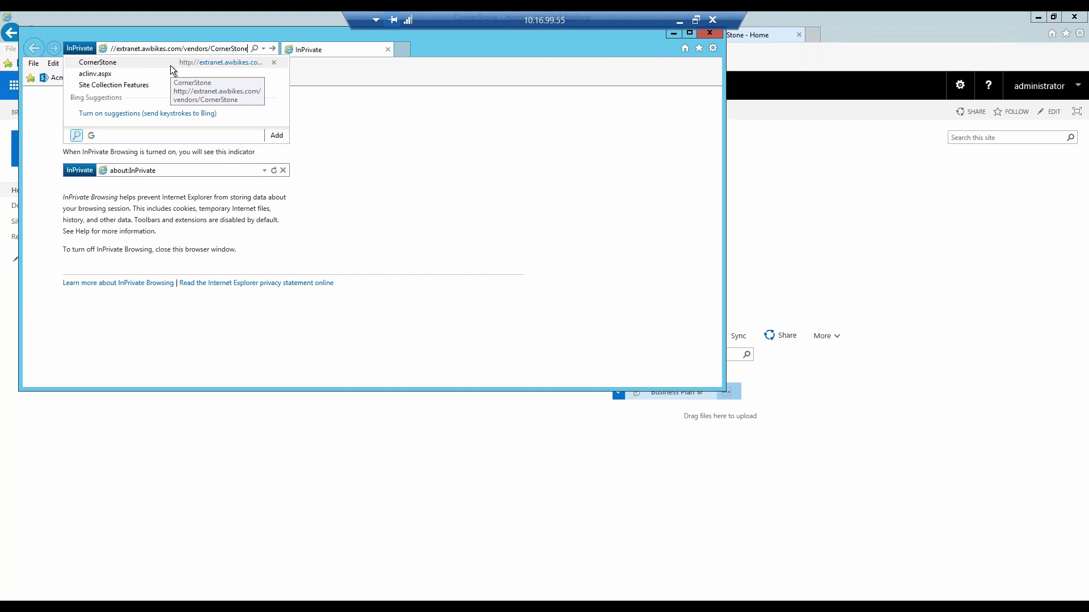
{"action": "key", "text": "Return"}
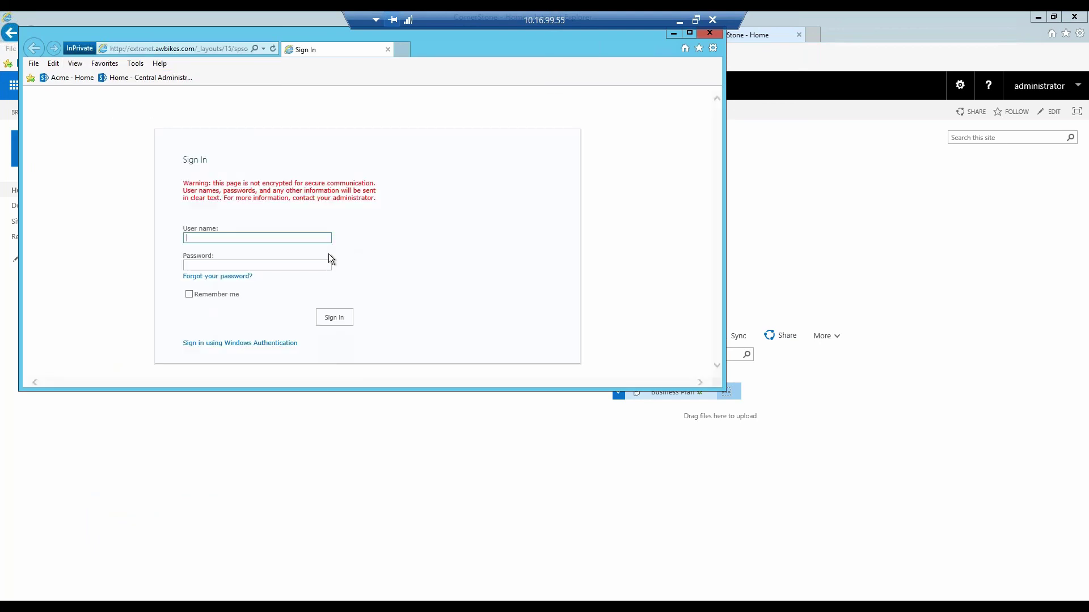
- Sign in with the extranet user's e-mail and password, then maximize the private window
{"action": "key", "text": "Tab"}
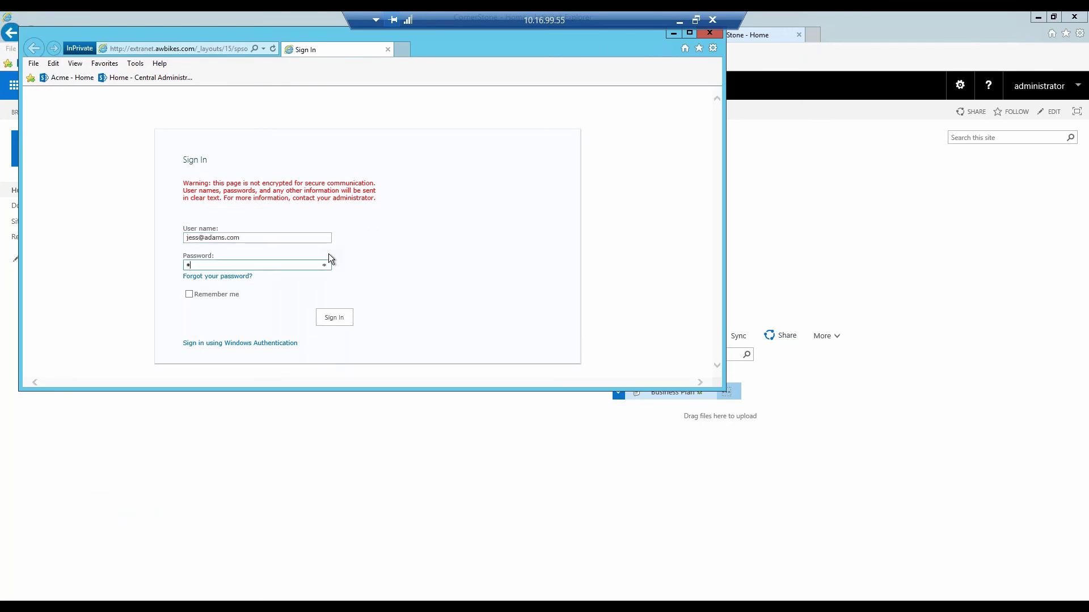
{"action": "type", "text": "*"}
{"action": "key", "text": "BackSpace"}
{"action": "key", "text": "BackSpace"}
{"action": "type", "text": "********"}
{"action": "left_click", "coordinate": [330, 320]}
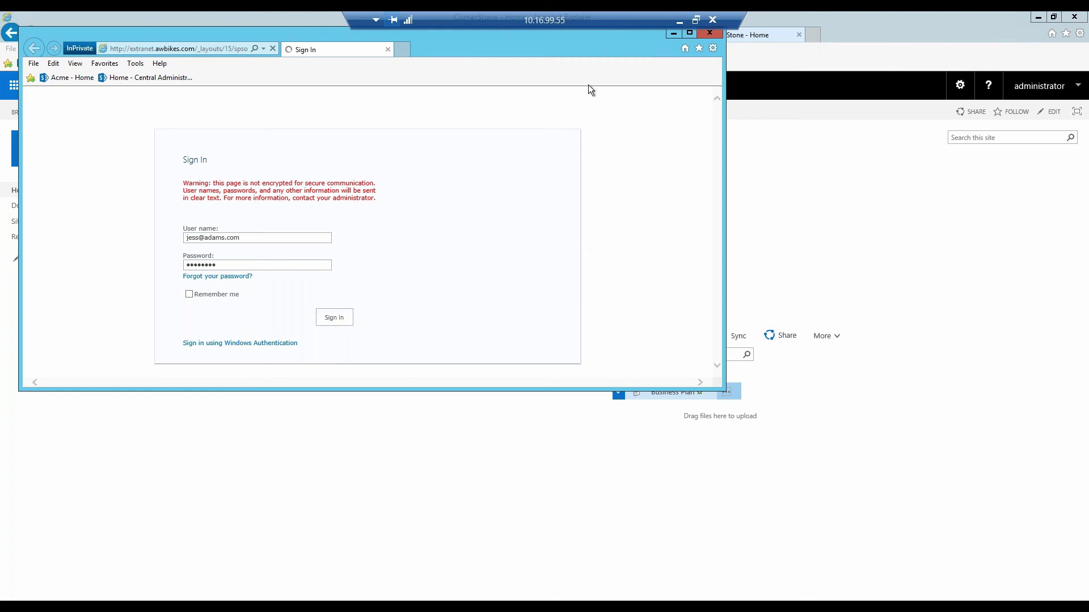
{"action": "left_click", "coordinate": [689, 33]}
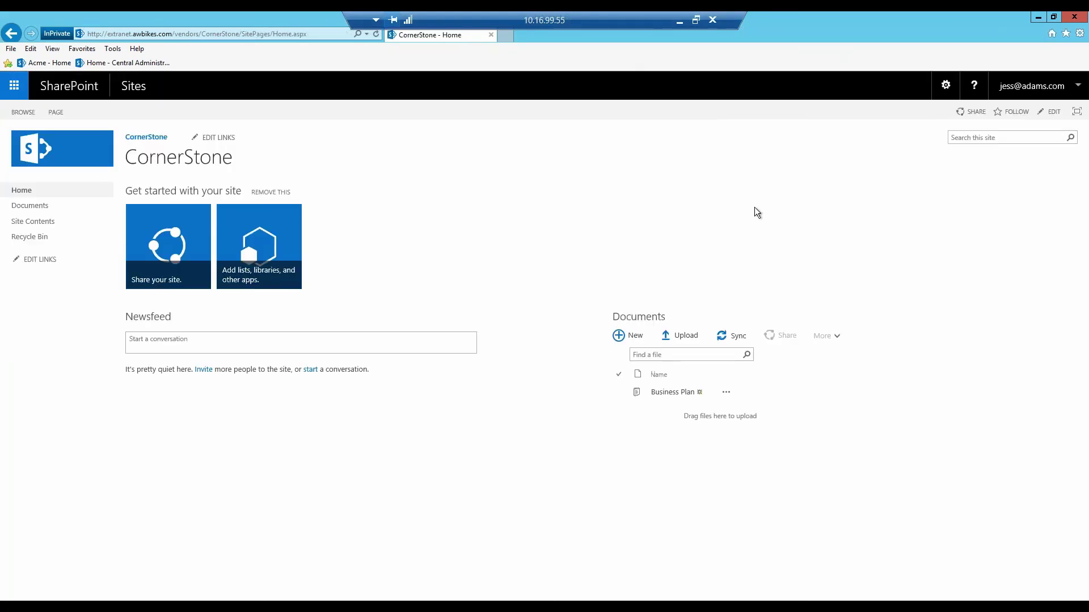
- Search 'bre' while sharing Business Plan, confirm 'No results found', then cancel
{"action": "left_click", "coordinate": [727, 393]}
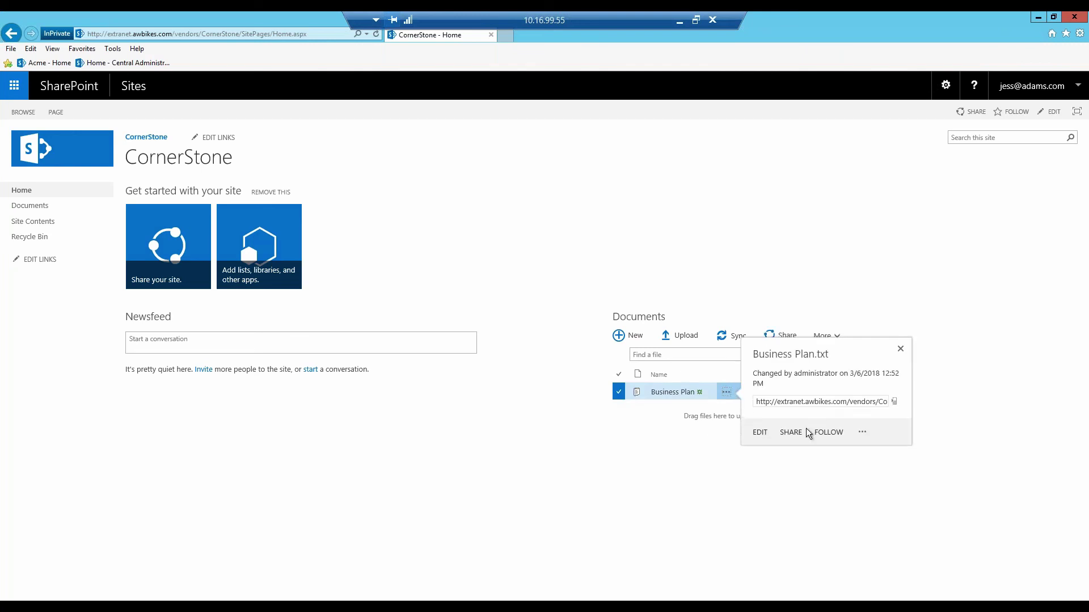
{"action": "left_click", "coordinate": [792, 452]}
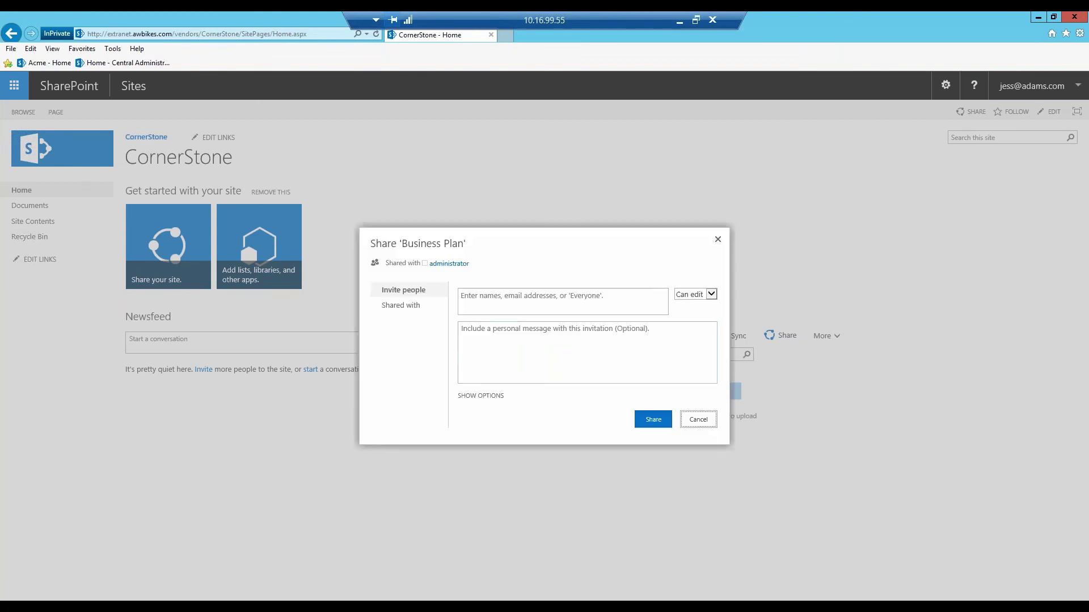
{"action": "left_click", "coordinate": [539, 305]}
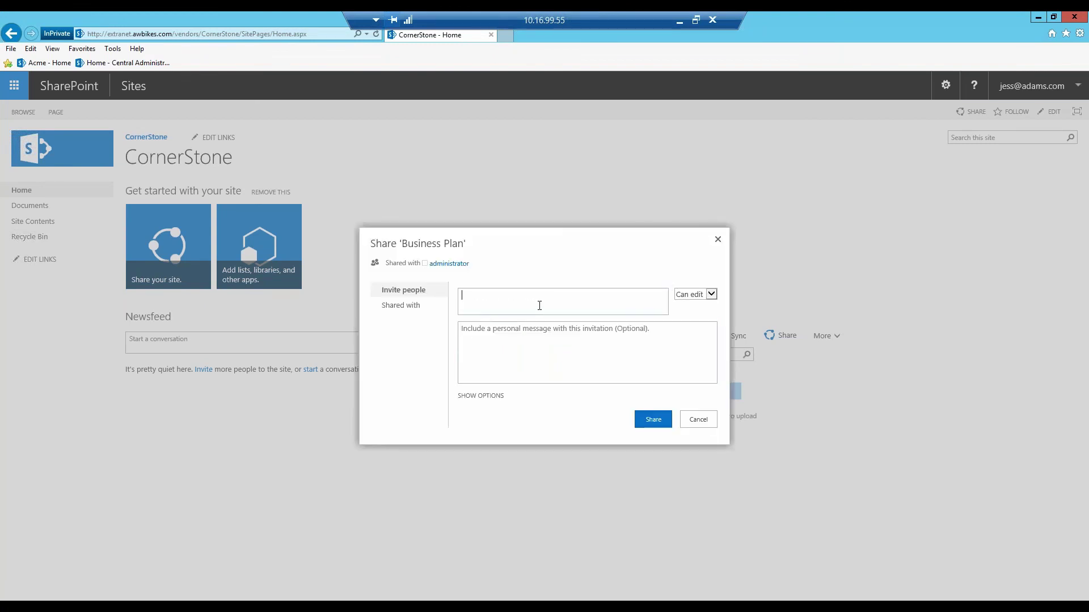
{"action": "type", "text": "bre"}
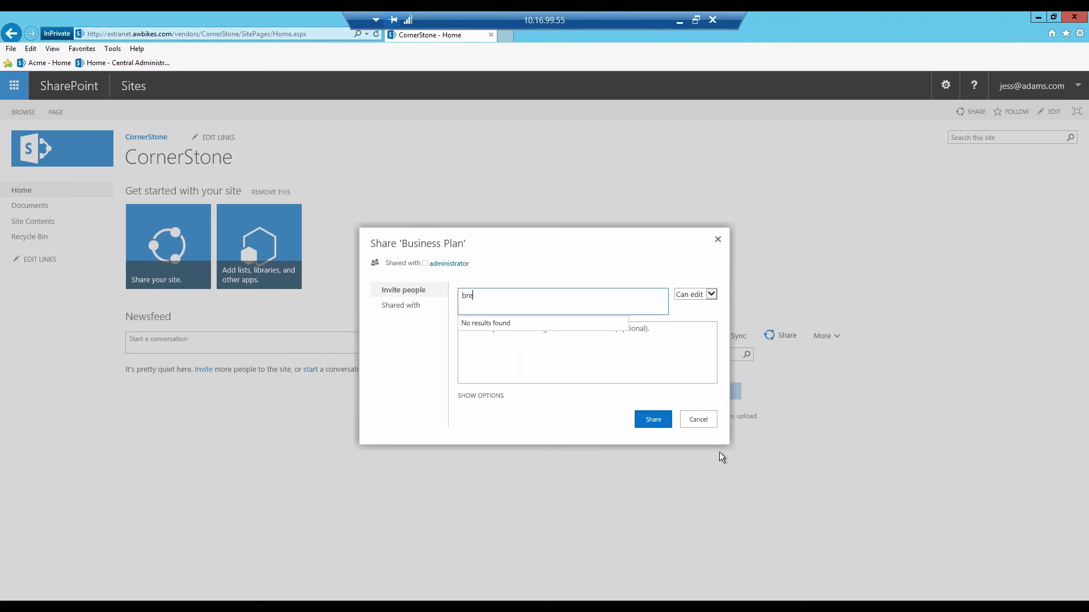
{"action": "left_click", "coordinate": [703, 421]}
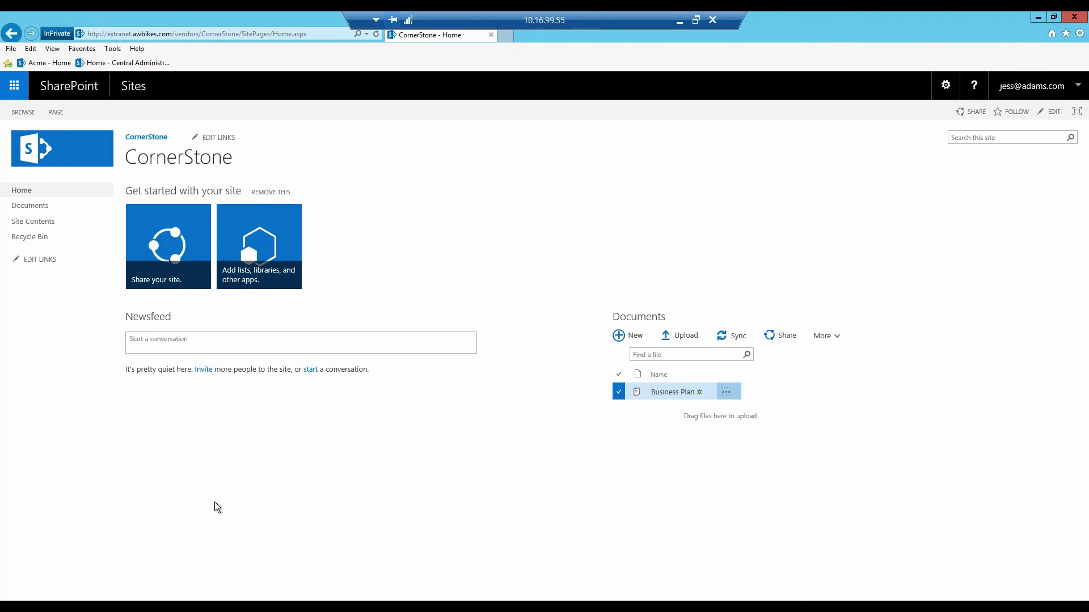
{"action": "left_click", "coordinate": [151, 593]}
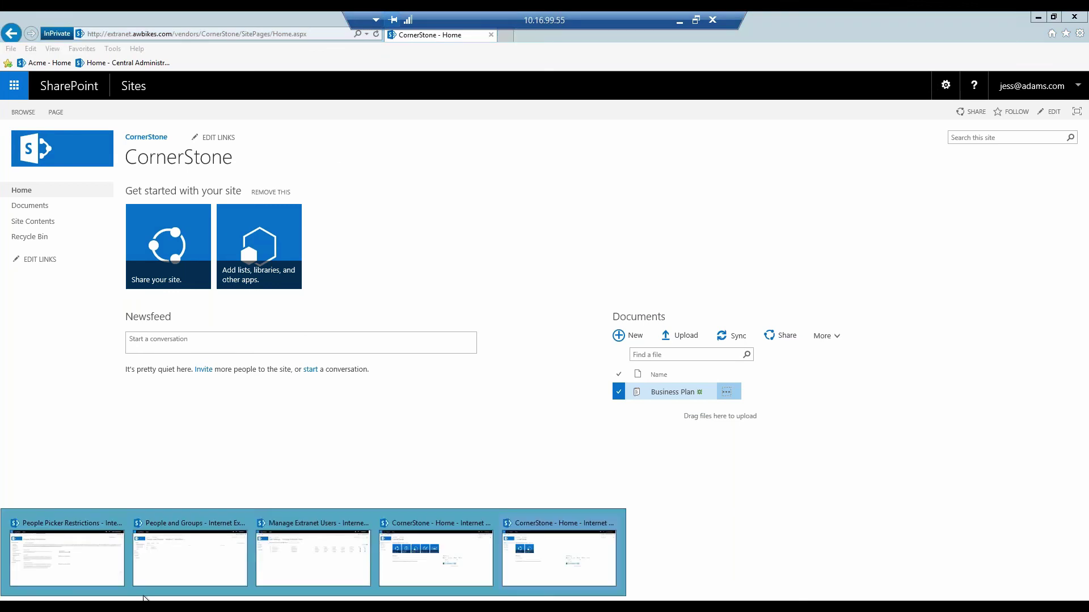
{"action": "mouse_move", "coordinate": [107, 574]}
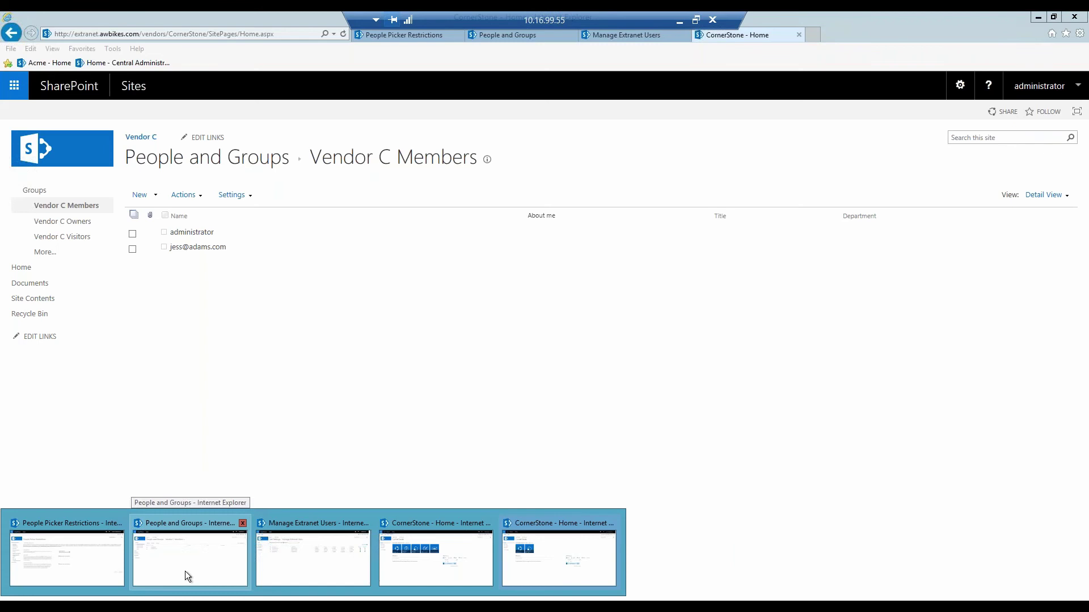
{"action": "mouse_move", "coordinate": [294, 564]}
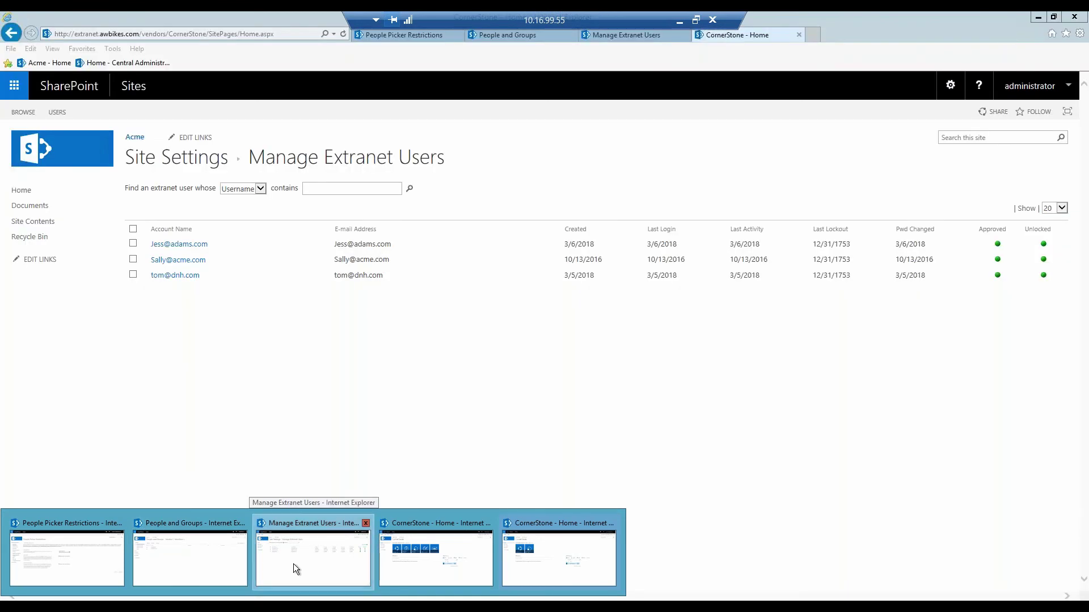
{"action": "left_click", "coordinate": [294, 563]}
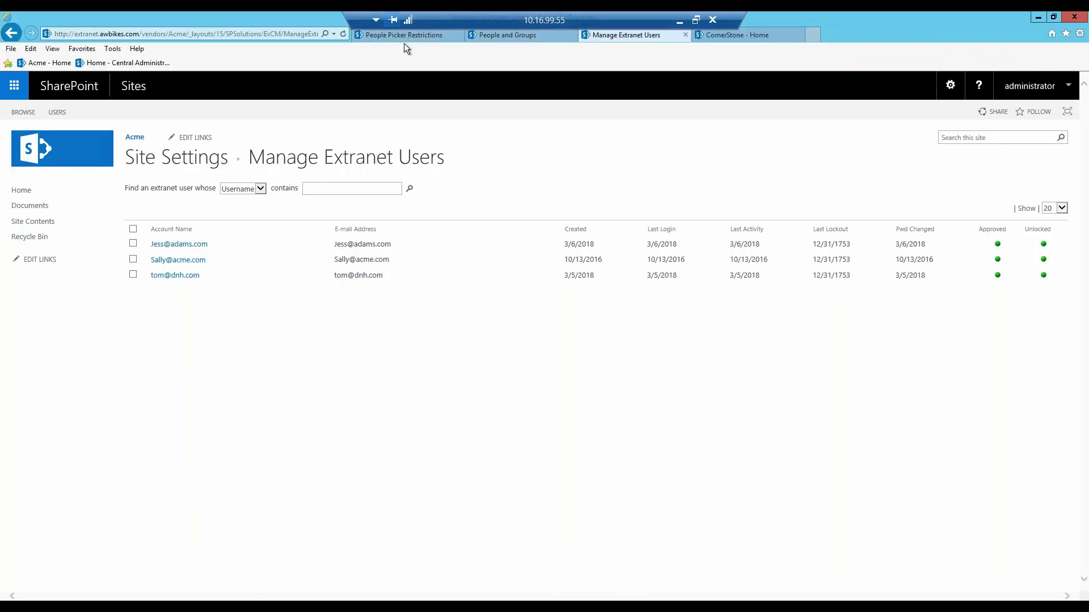
{"action": "left_click", "coordinate": [390, 38]}
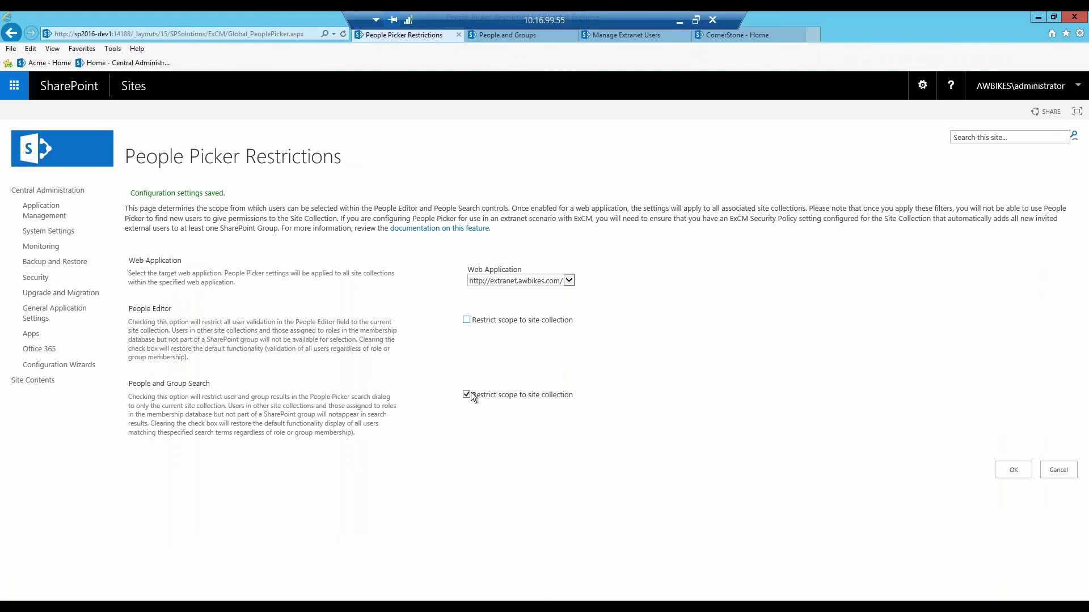
{"action": "left_click", "coordinate": [1003, 471]}
{"action": "mouse_move", "coordinate": [250, 563]}
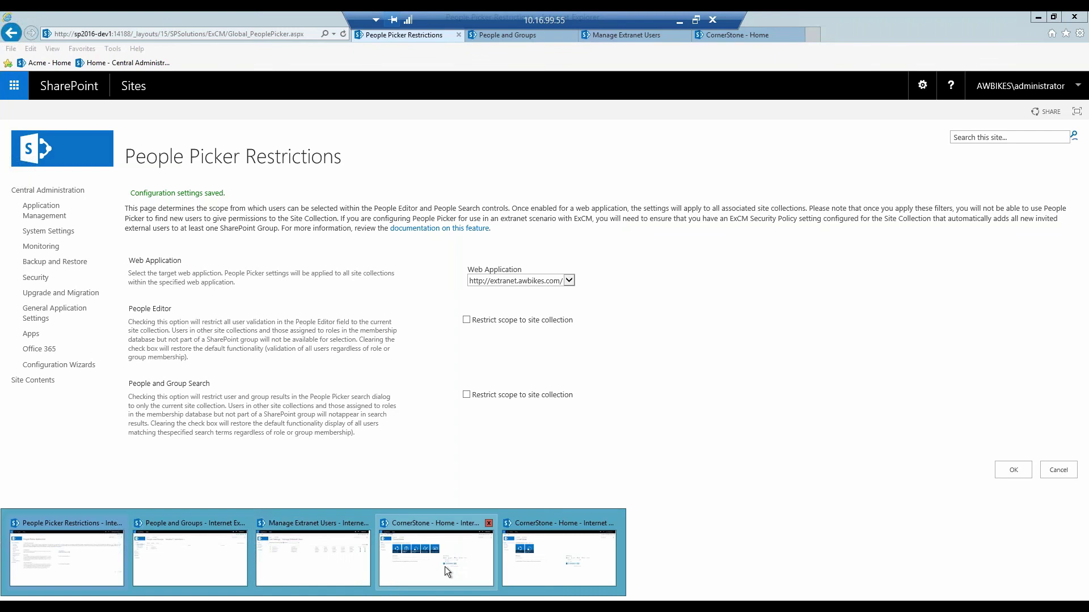
{"action": "left_click", "coordinate": [537, 576]}
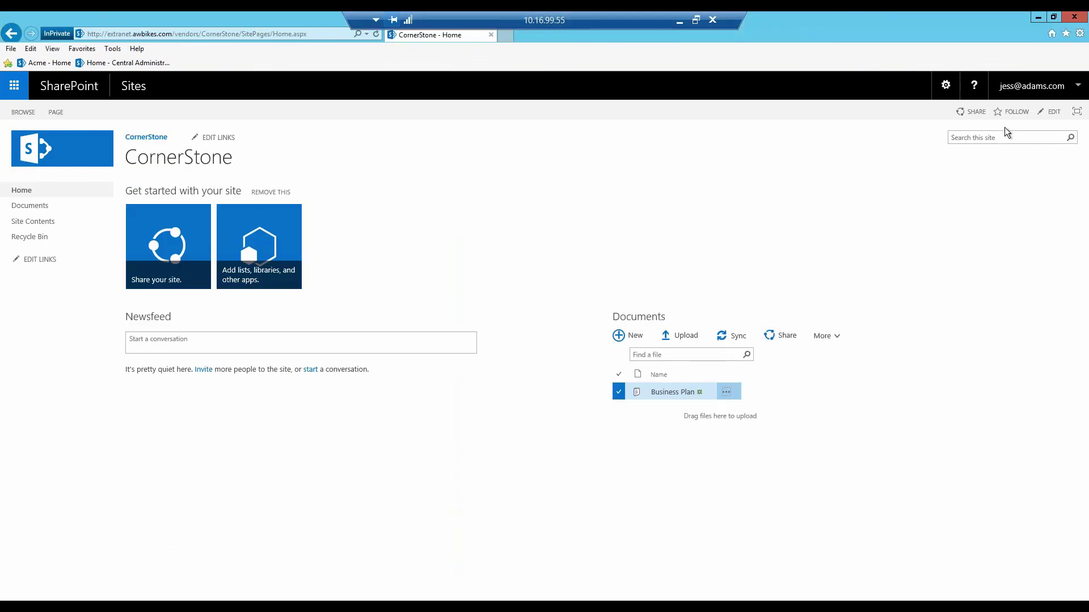
- Sign out of the CornerStone site and close the signed-out tab
{"action": "left_click", "coordinate": [1077, 86]}
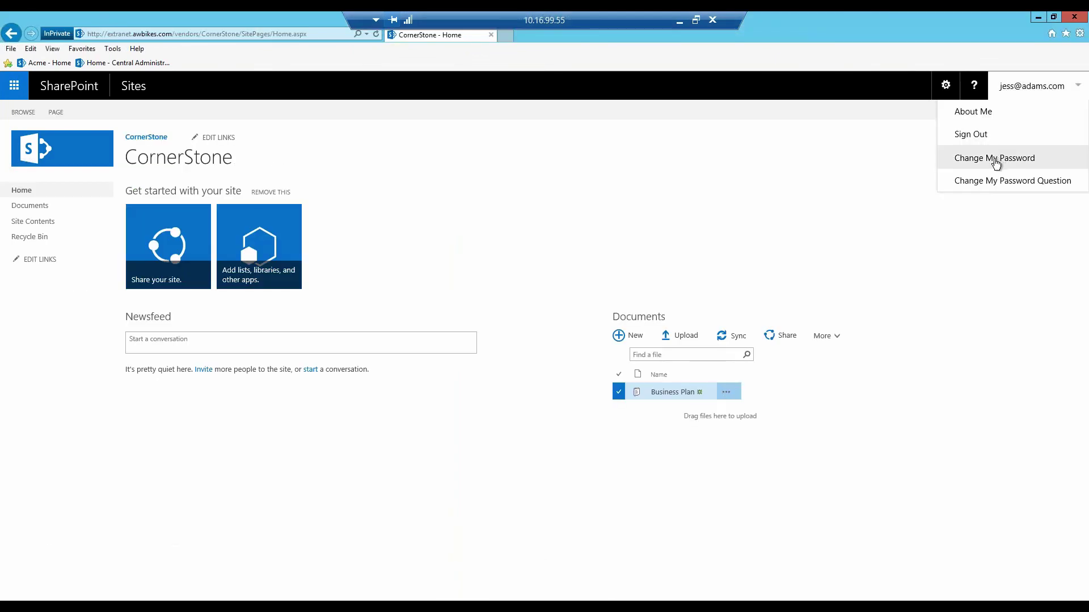
{"action": "left_click", "coordinate": [972, 135]}
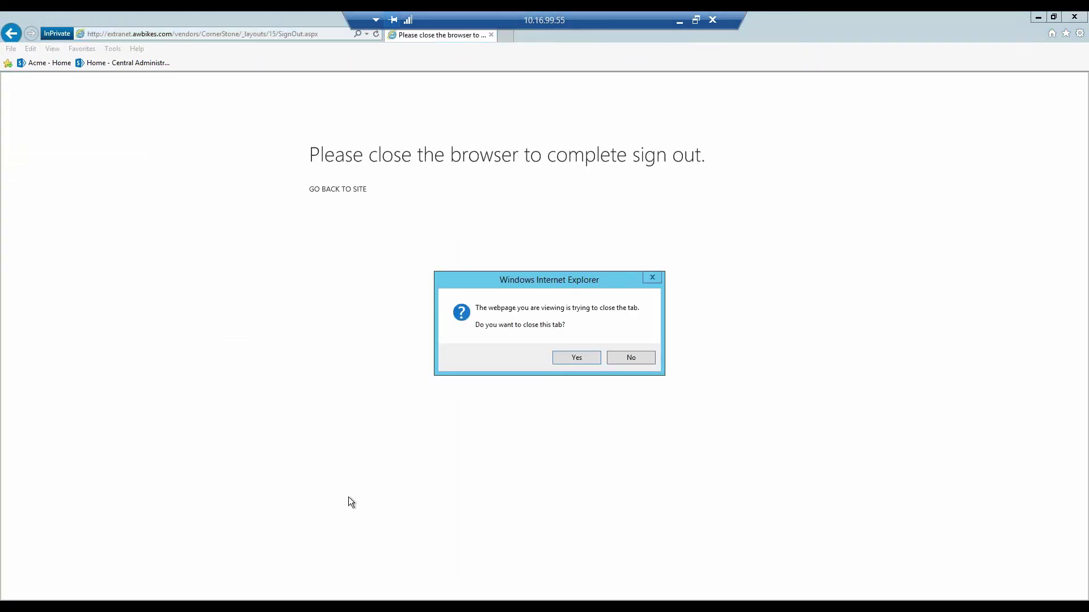
{"action": "left_click", "coordinate": [576, 358]}
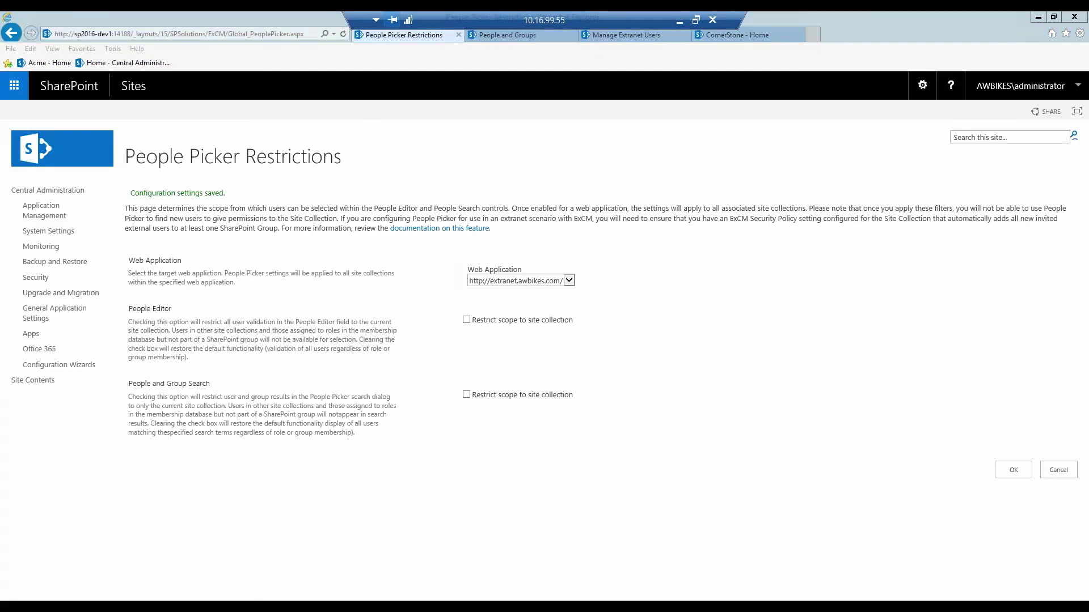
- Open the extranet site address in a new InPrivate browsing window
{"action": "right_click", "coordinate": [152, 607]}
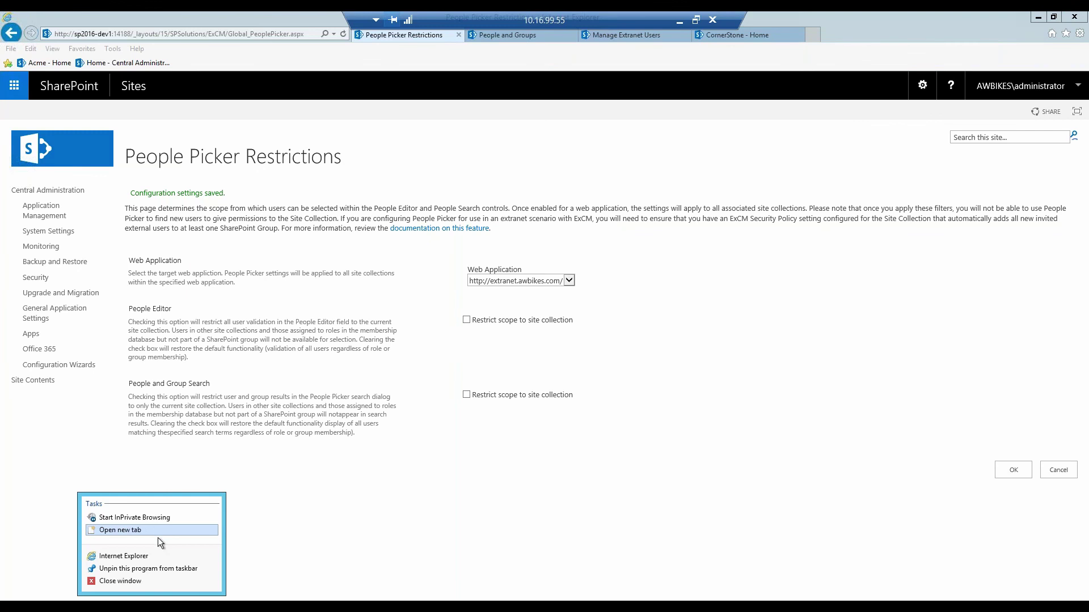
{"action": "left_click", "coordinate": [144, 519]}
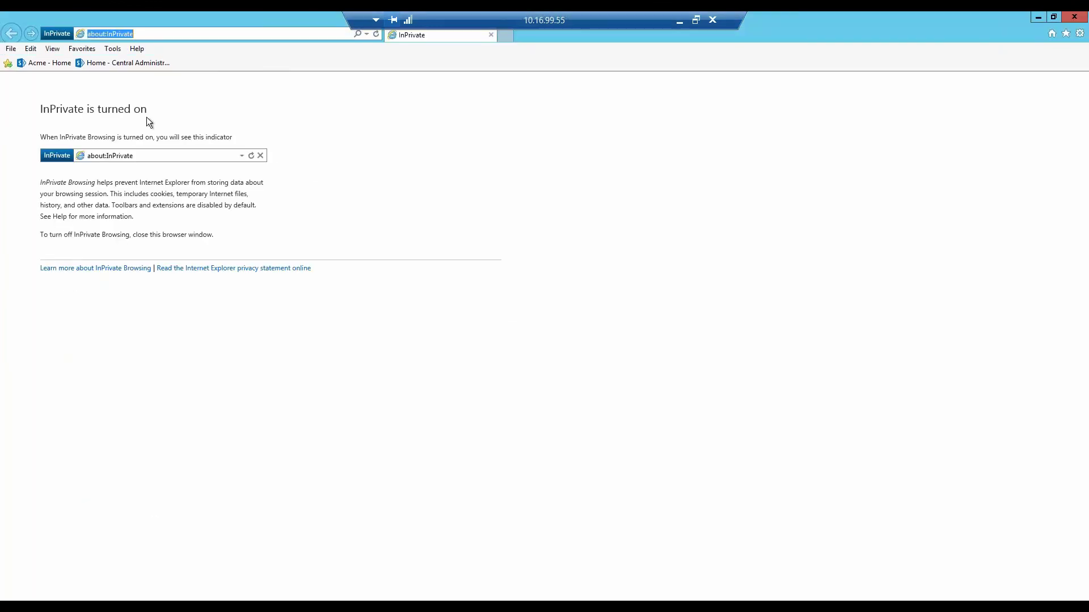
{"action": "right_click", "coordinate": [148, 33]}
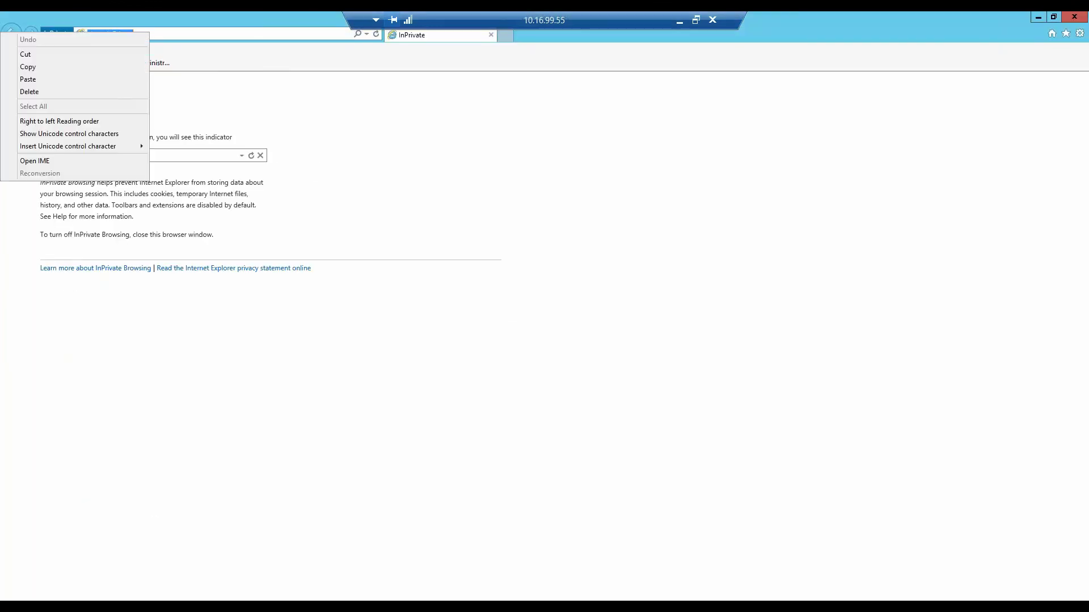
{"action": "left_click", "coordinate": [108, 80]}
{"action": "key", "text": "Return"}
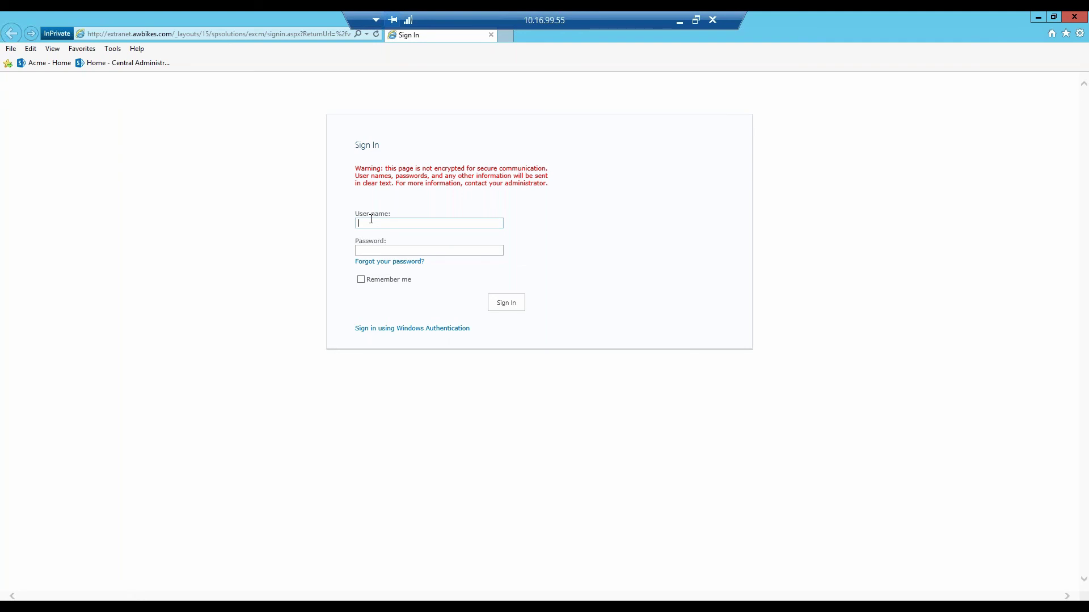
- Sign in with the extranet user's e-mail and password, correcting a mistyped password
{"action": "key", "text": "Tab"}
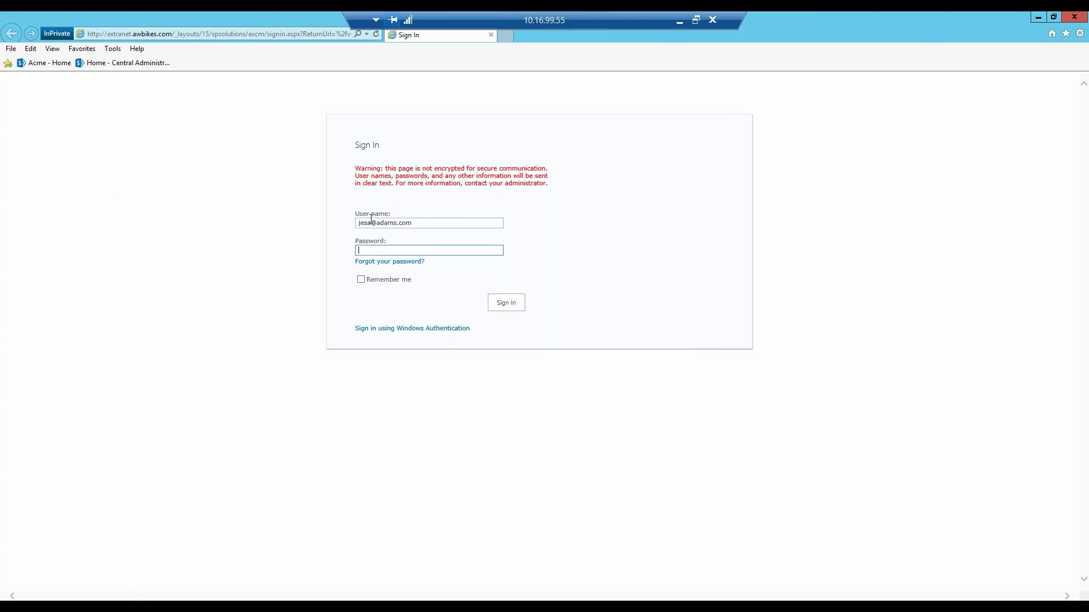
{"action": "type", "text": "•••••••"}
{"action": "key", "text": "BackSpace"}
{"action": "key", "text": "BackSpace"}
{"action": "key", "text": "BackSpace"}
{"action": "key", "text": "BackSpace"}
{"action": "key", "text": "BackSpace"}
{"action": "key", "text": "BackSpace"}
{"action": "type", "text": "••••••••"}
{"action": "key", "text": "Return"}
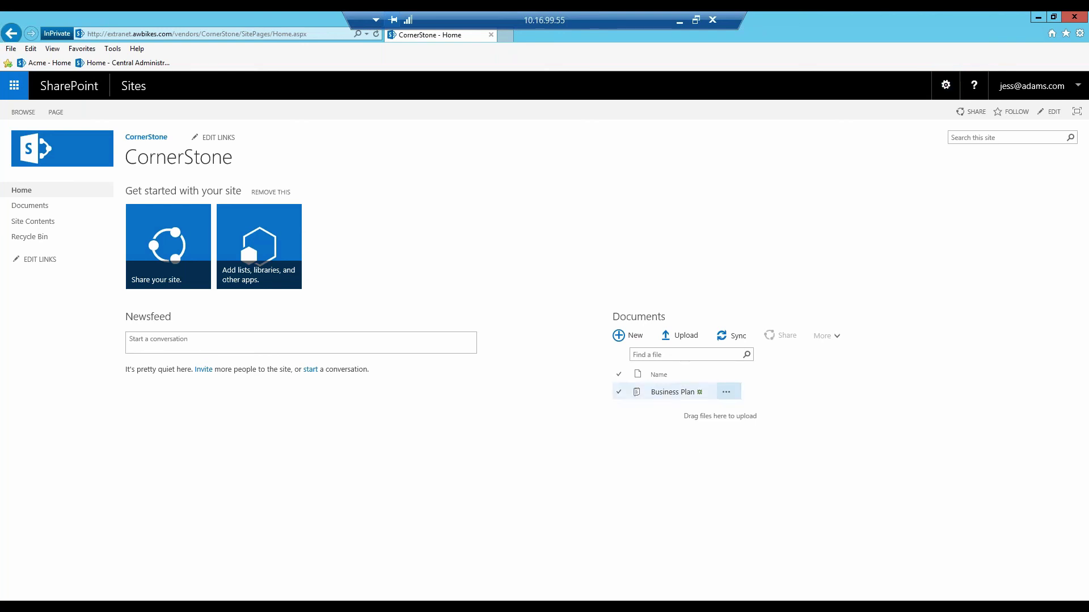
- Search 'bre' in the Business Plan Share dialog, see two matches, cancel, and minimise the remote session
{"action": "left_click", "coordinate": [726, 392]}
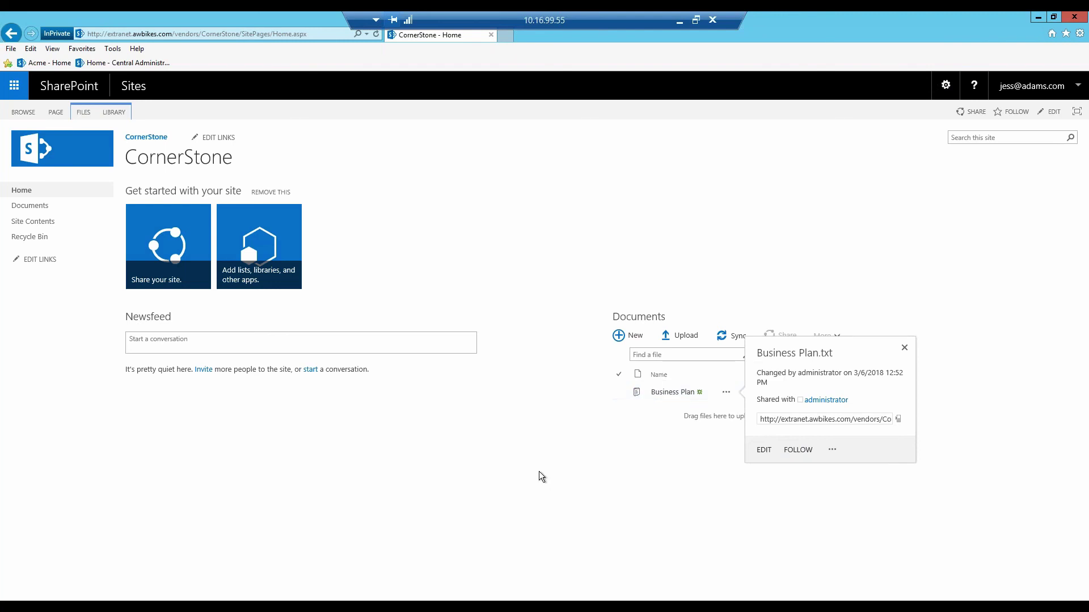
{"action": "left_click", "coordinate": [599, 447]}
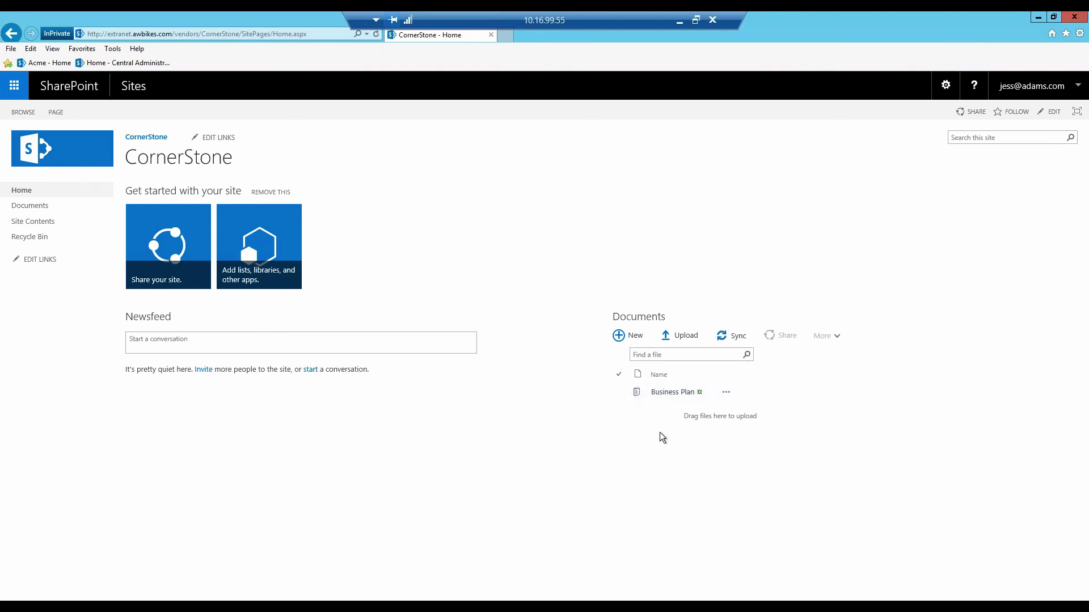
{"action": "left_click", "coordinate": [726, 393]}
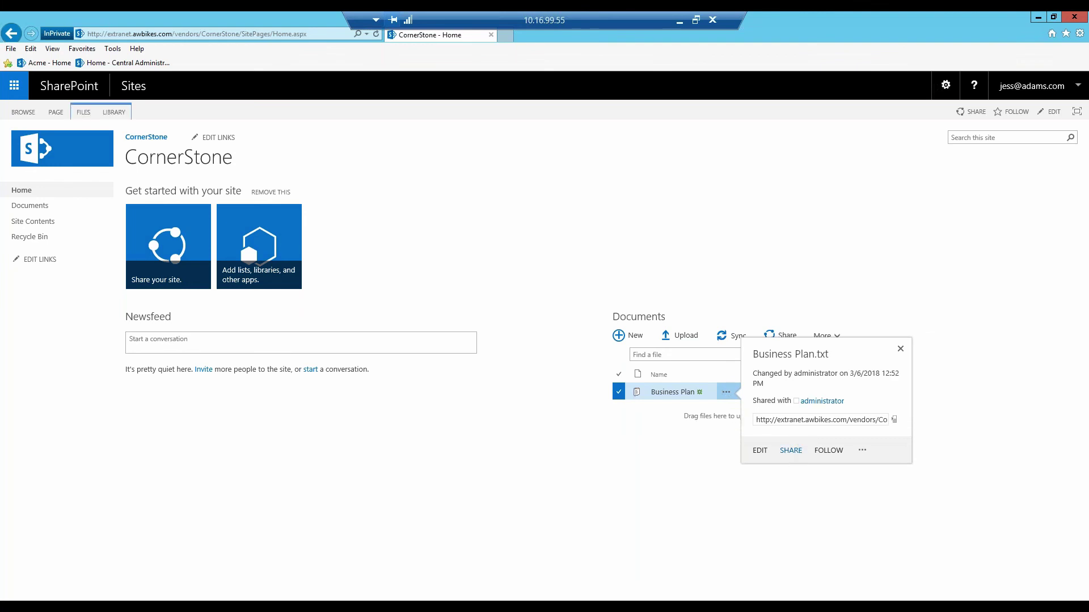
{"action": "left_click", "coordinate": [791, 452]}
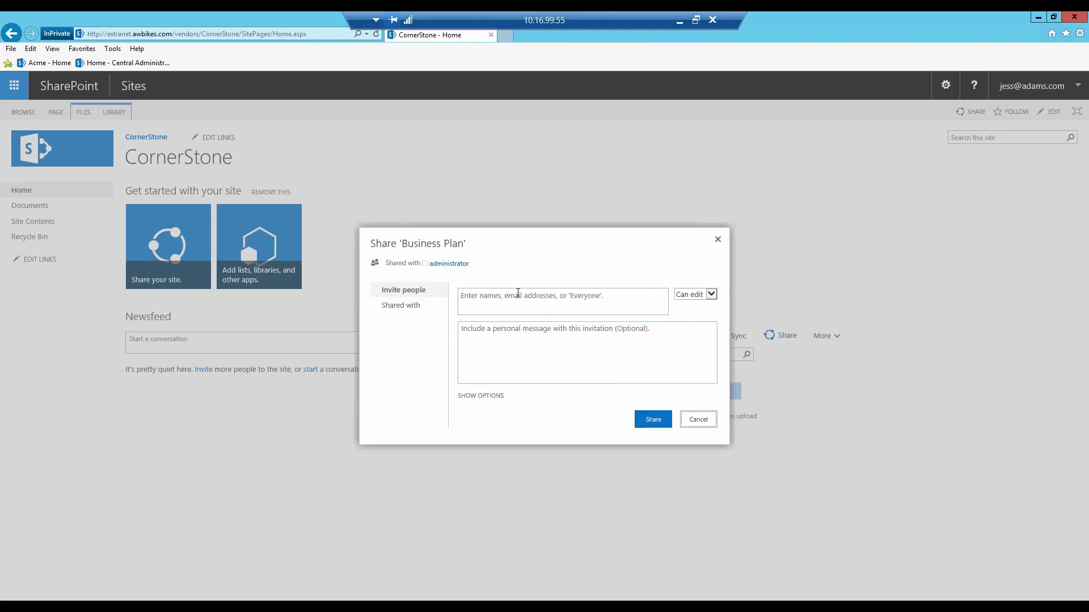
{"action": "left_click", "coordinate": [520, 295]}
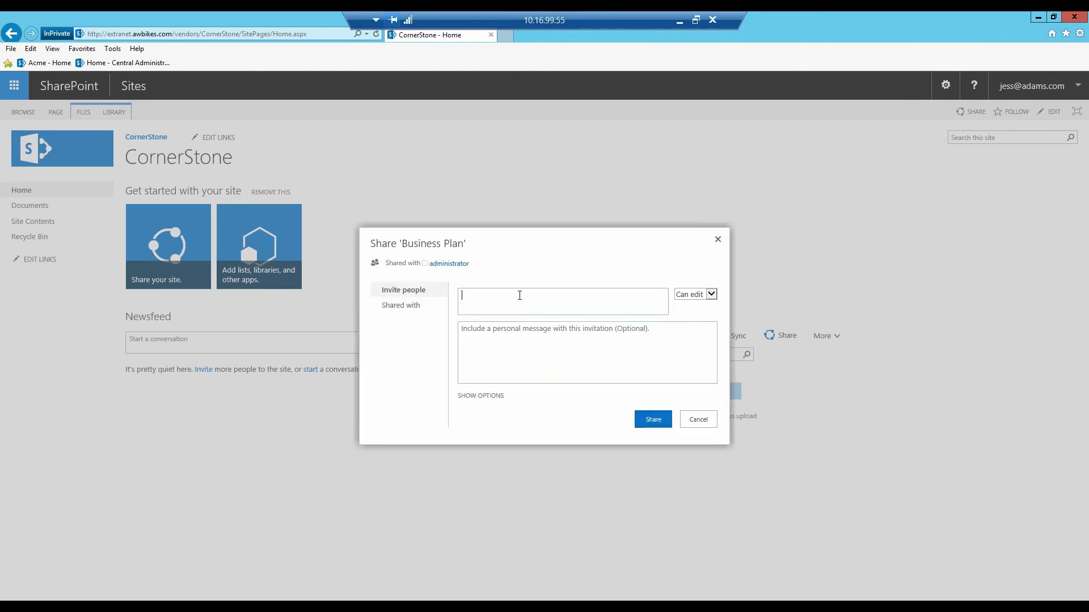
{"action": "type", "text": "bre"}
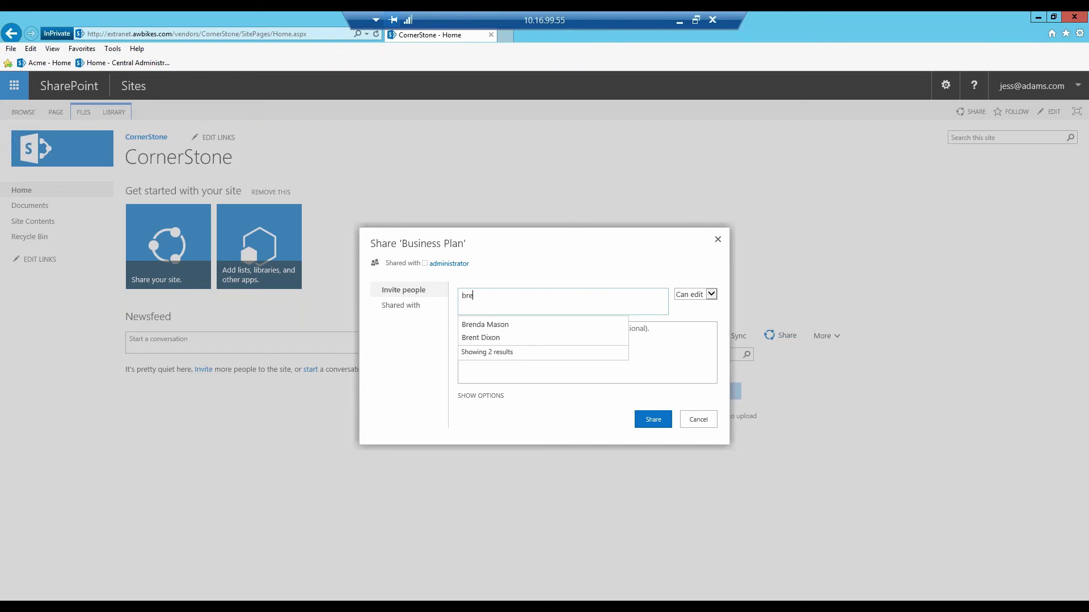
{"action": "left_click", "coordinate": [699, 421]}
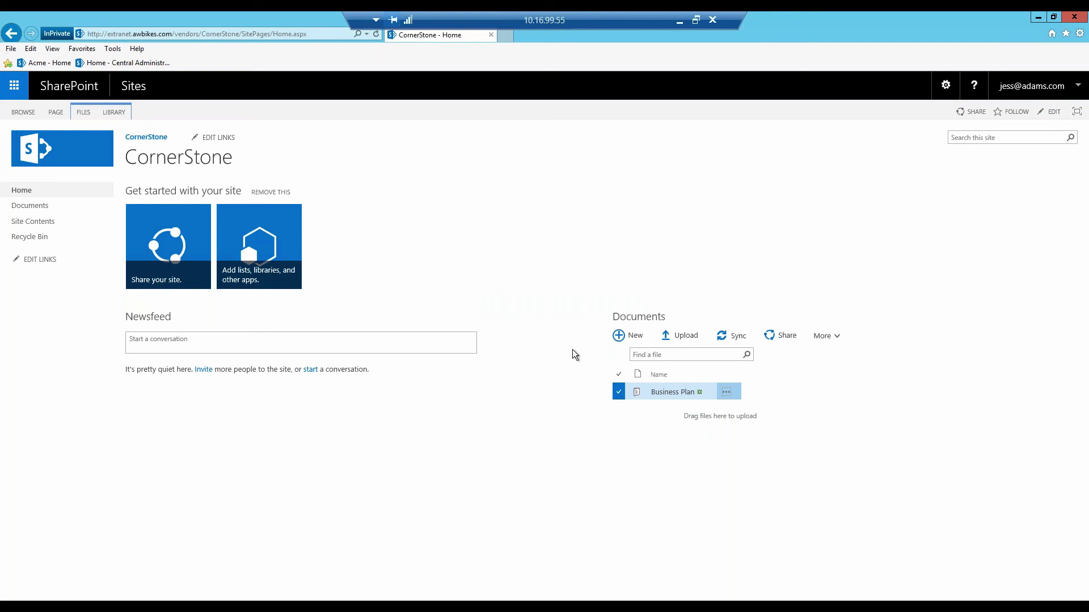
{"action": "left_click", "coordinate": [679, 21]}
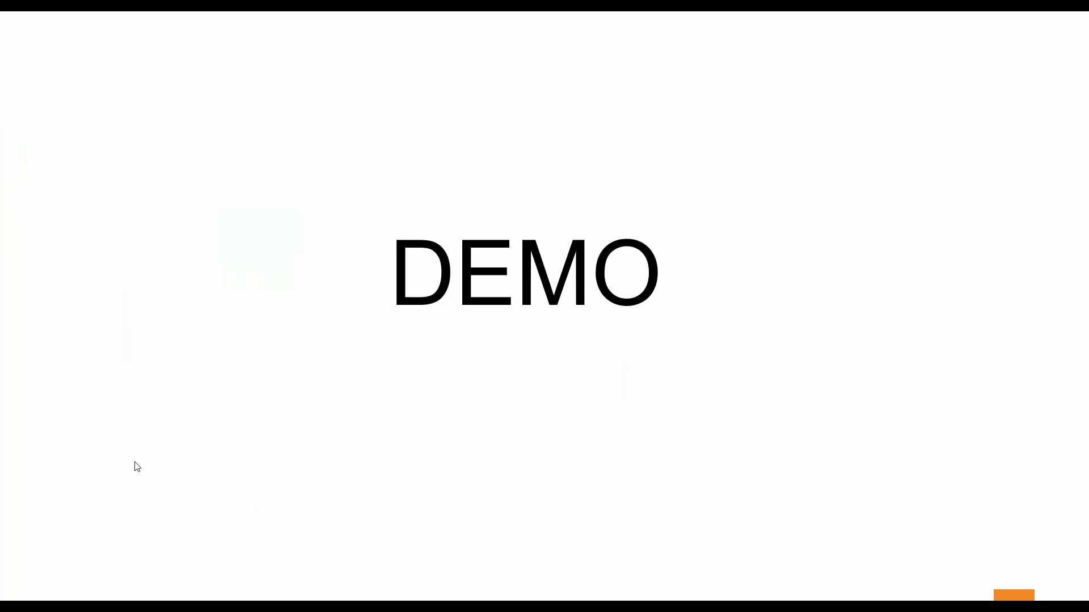